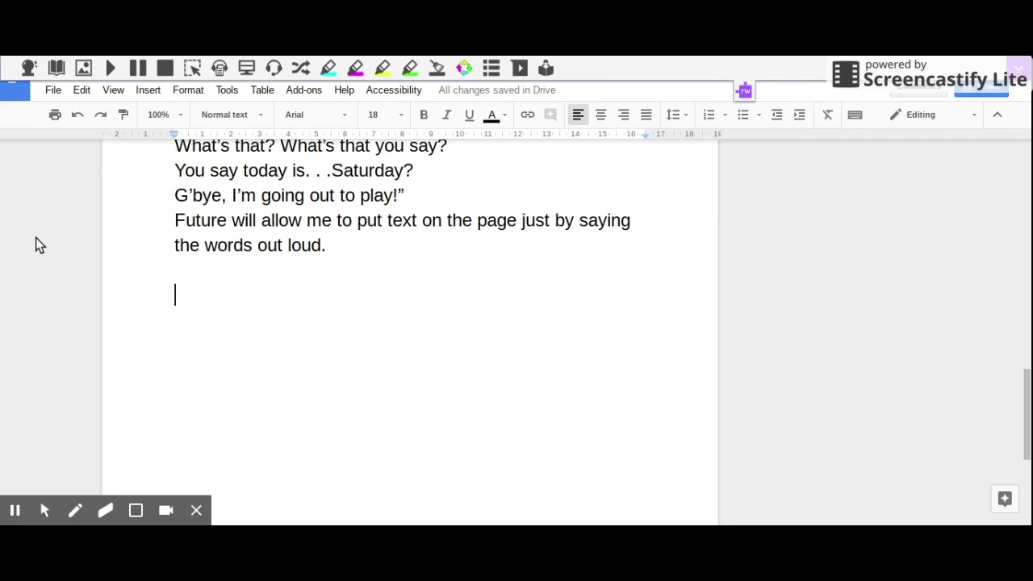
Turn on word prediction and write "It is beautiful" below the poem, picking "beautiful" from the suggestions
{"action": "left_click", "coordinate": [30, 70]}
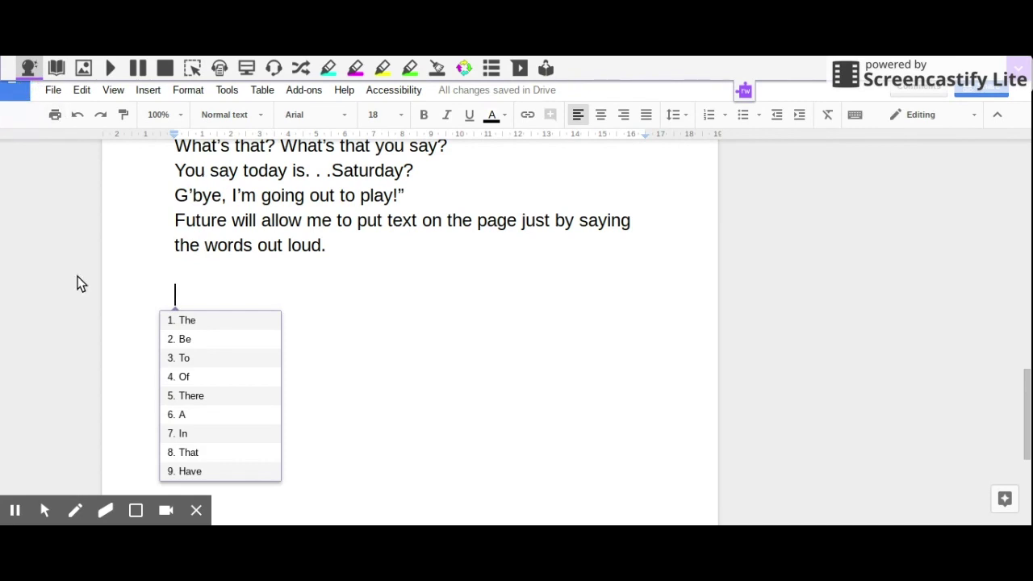
{"action": "type", "text": "It is "}
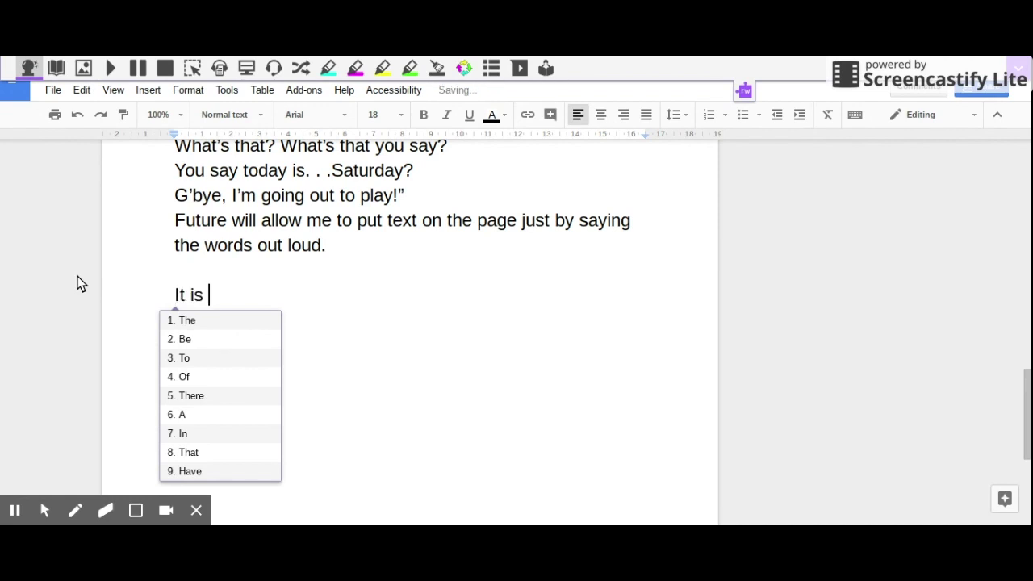
{"action": "type", "text": "be"}
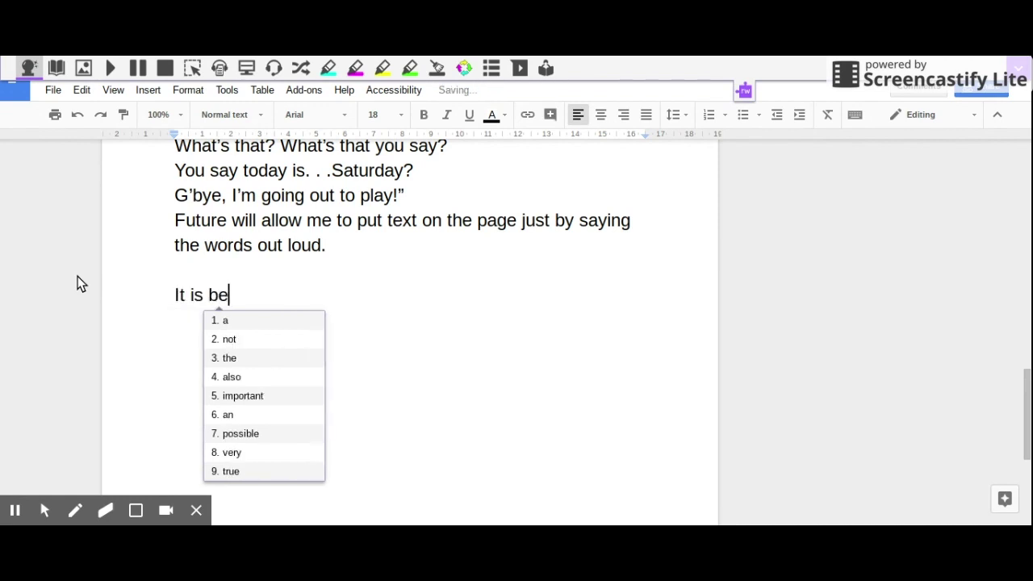
{"action": "type", "text": "aut"}
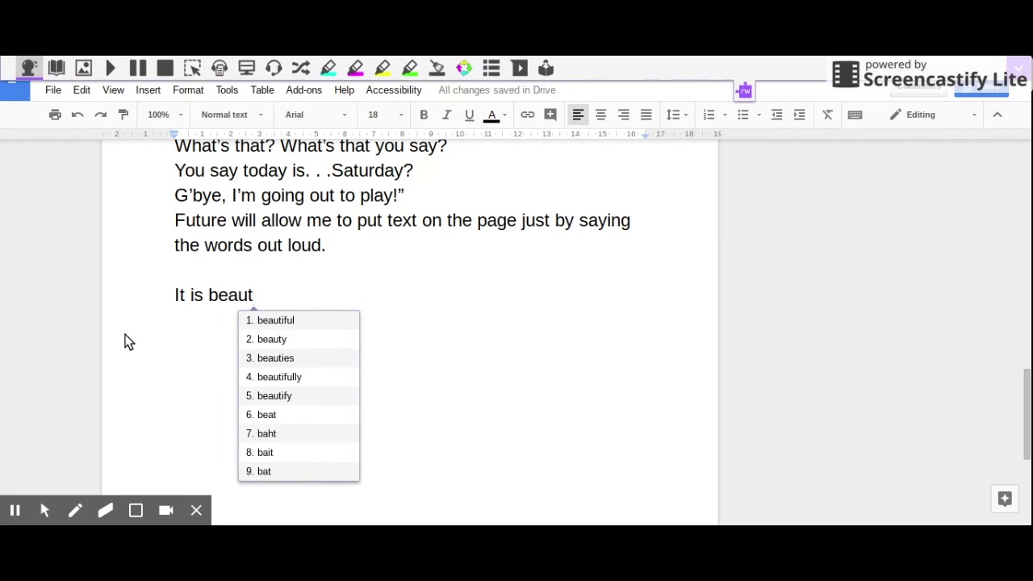
{"action": "left_click", "coordinate": [267, 322]}
Complete the sentence with "outside today.", picking "outside" from the predicted words
{"action": "type", "text": "o"}
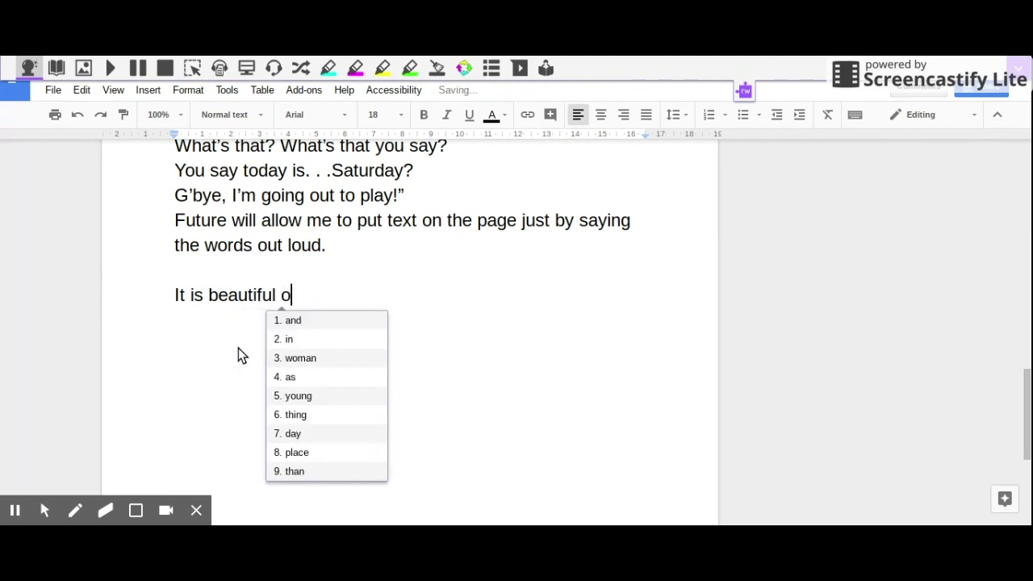
{"action": "type", "text": "ut"}
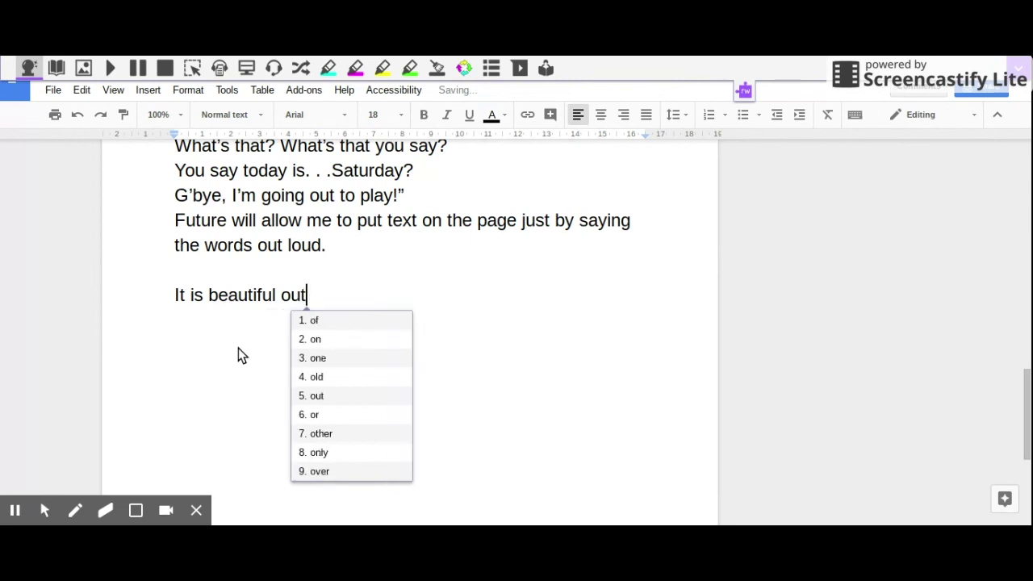
{"action": "type", "text": "sid"}
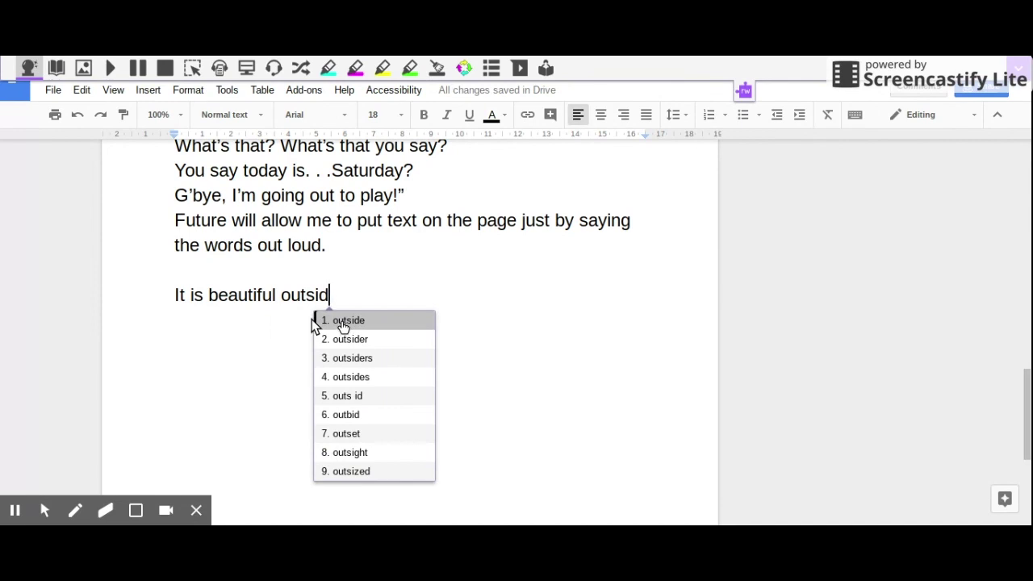
{"action": "left_click", "coordinate": [343, 322]}
{"action": "type", "text": "to"}
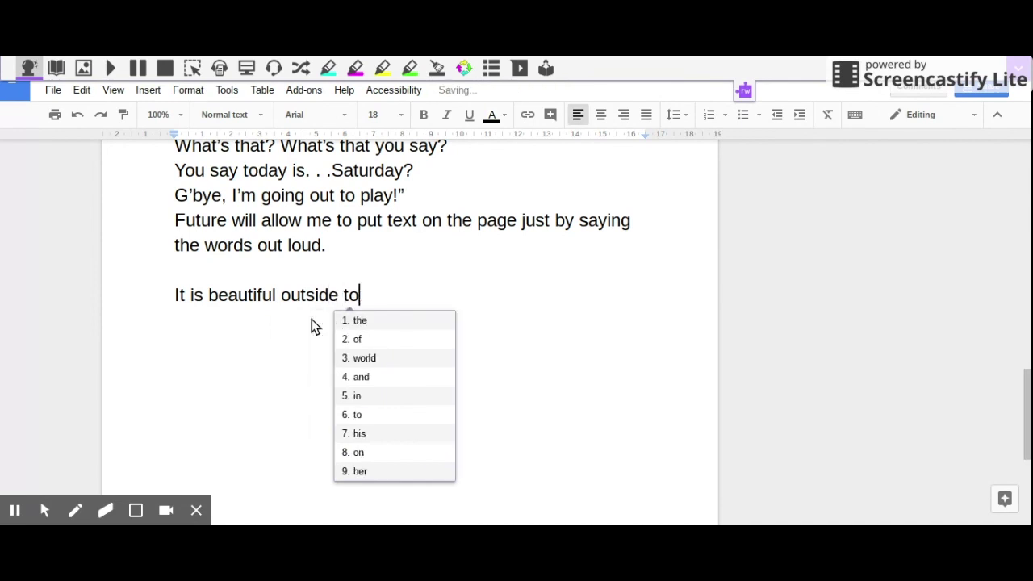
{"action": "type", "text": "day"}
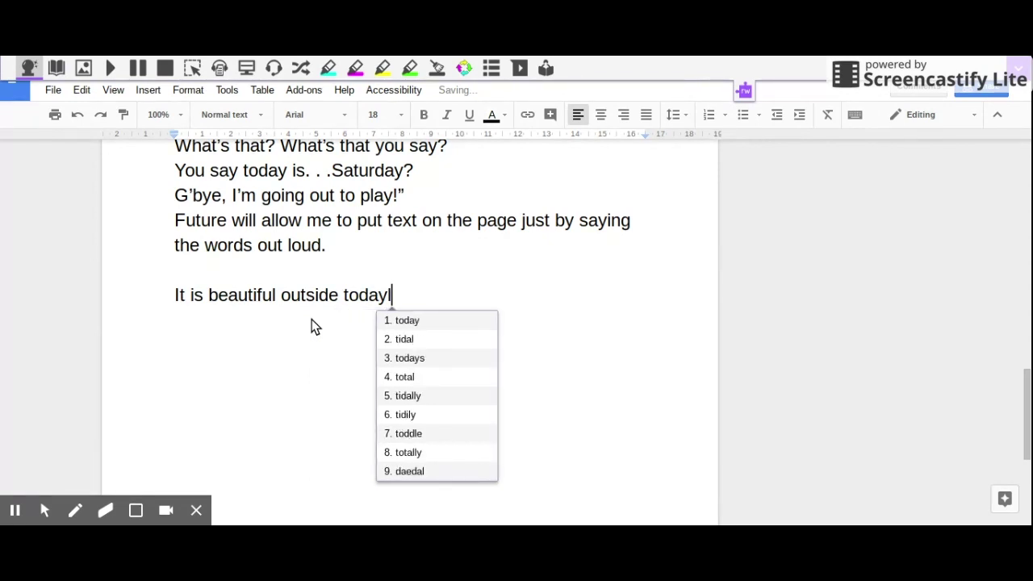
{"action": "type", "text": "."}
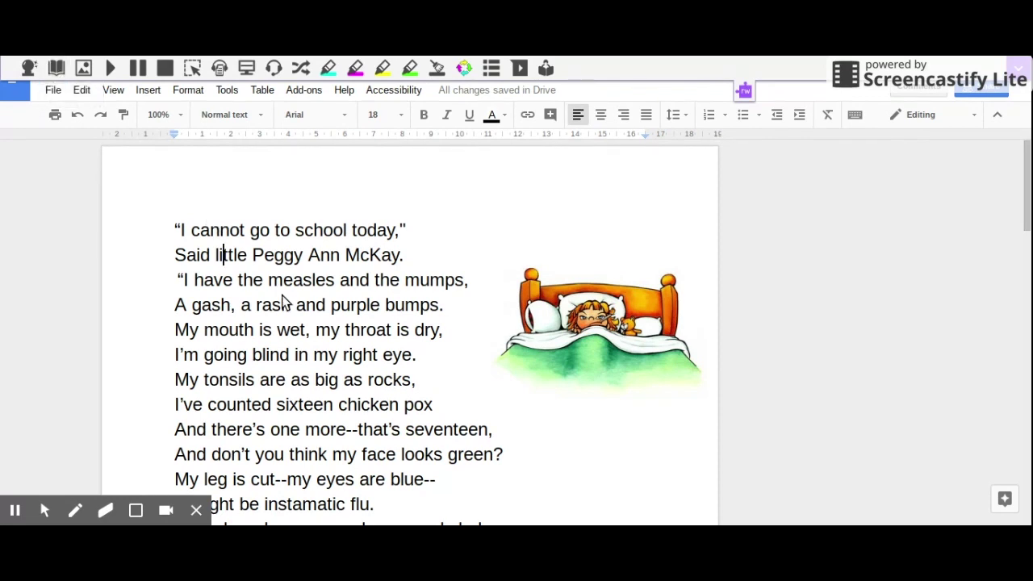
Look up the word "chicken" in the dictionary and have the word and its first definition read aloud
{"action": "double_click", "coordinate": [366, 412]}
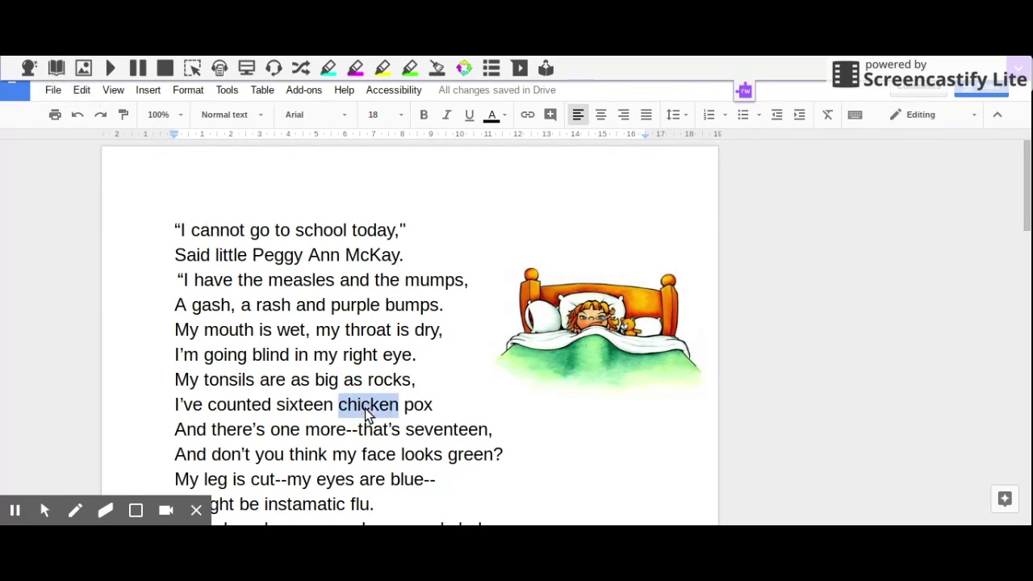
{"action": "left_click", "coordinate": [57, 68]}
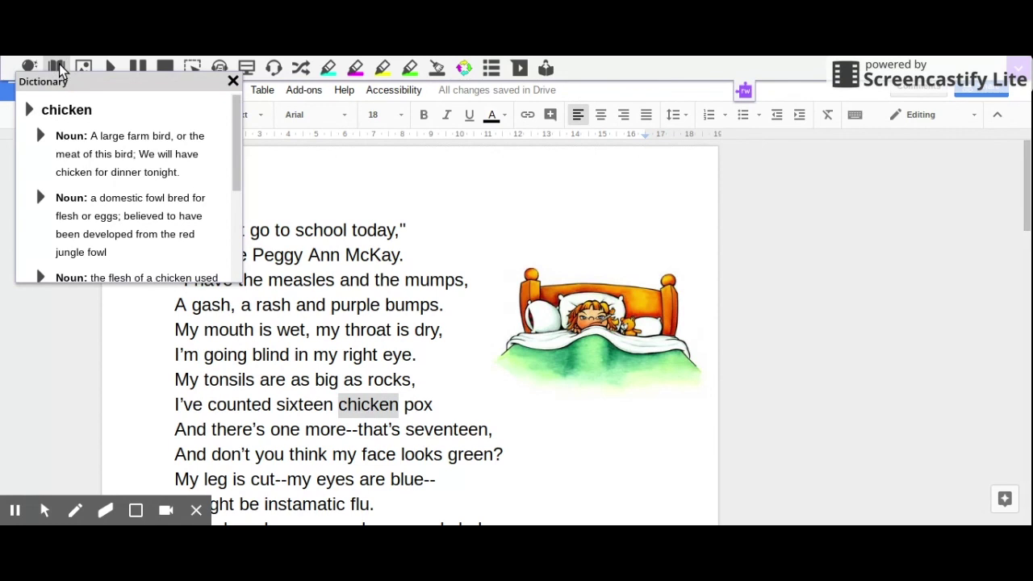
{"action": "left_click", "coordinate": [29, 113]}
{"action": "left_click", "coordinate": [38, 137]}
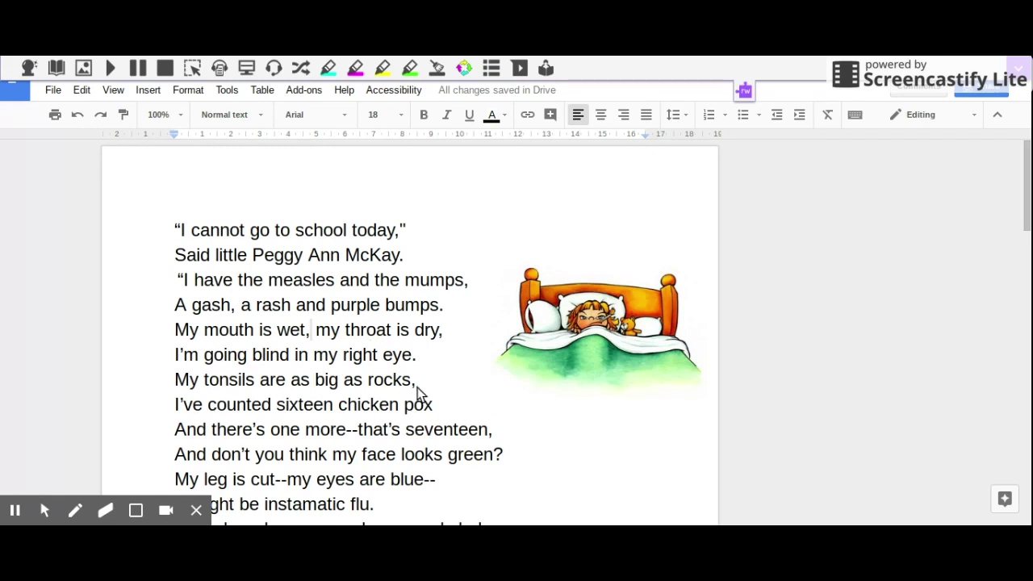
Look up the word "throat" in the Picture Dictionary, have it read aloud and close the lookup
{"action": "double_click", "coordinate": [371, 331]}
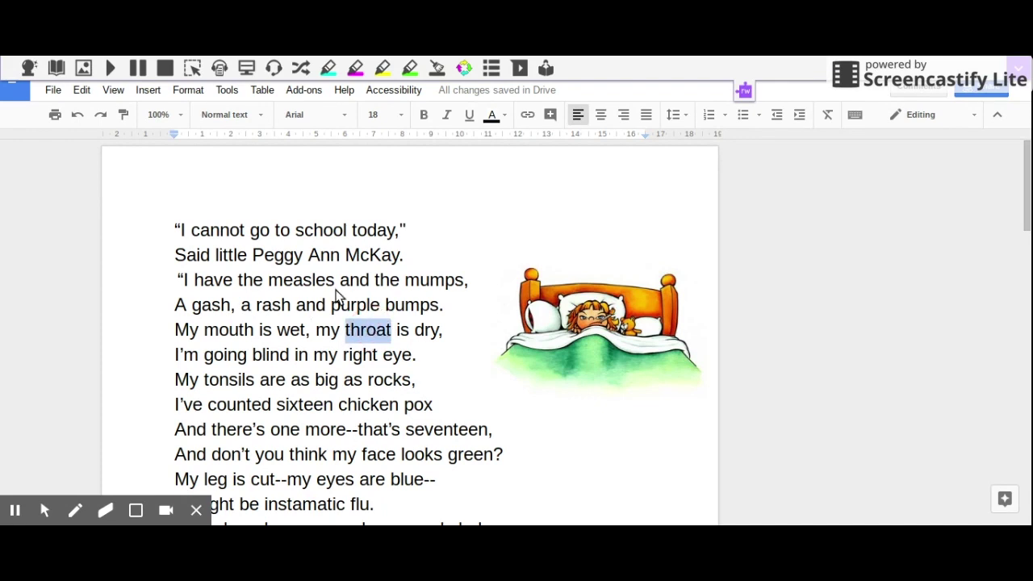
{"action": "left_click", "coordinate": [85, 68]}
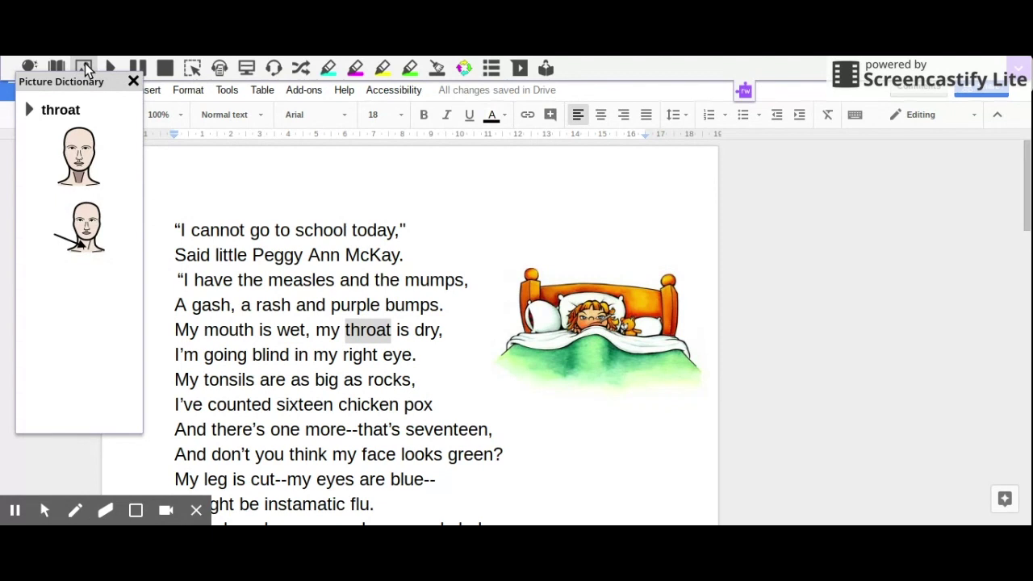
{"action": "left_click", "coordinate": [27, 110]}
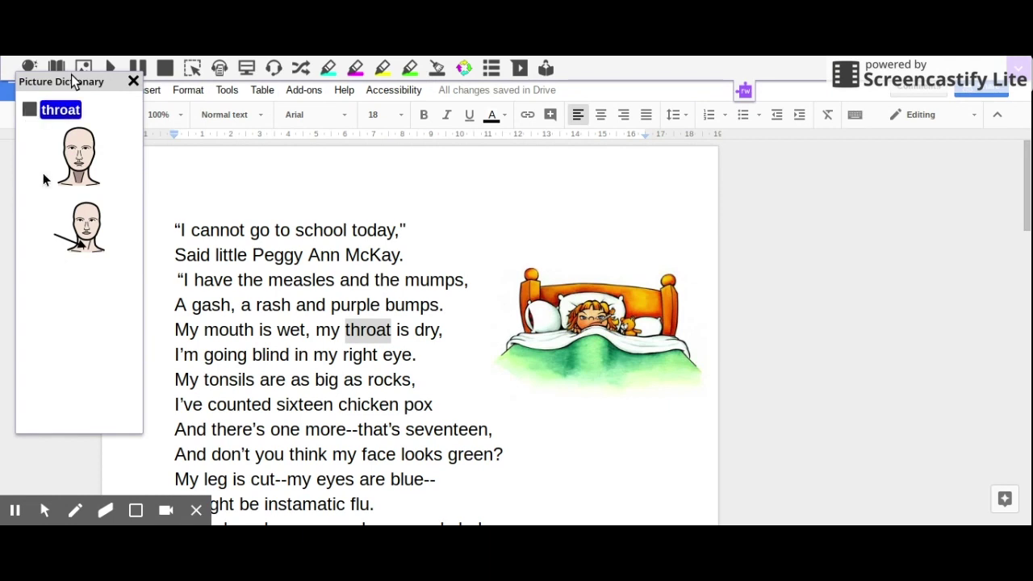
{"action": "left_click", "coordinate": [195, 170]}
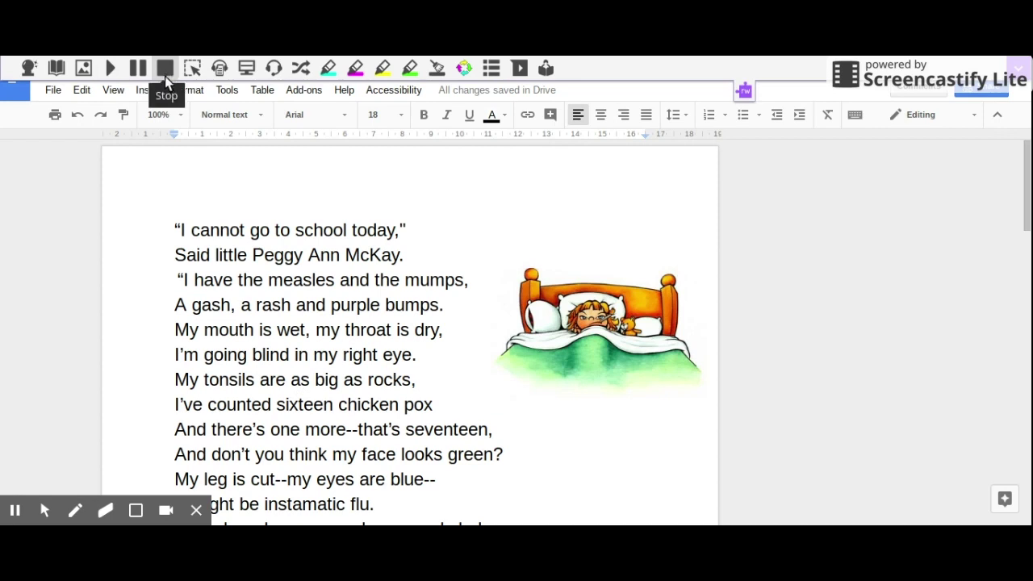
Read the poem aloud starting from the line "My mouth is wet, my throat is dry," and stop the playback
{"action": "left_click", "coordinate": [172, 335]}
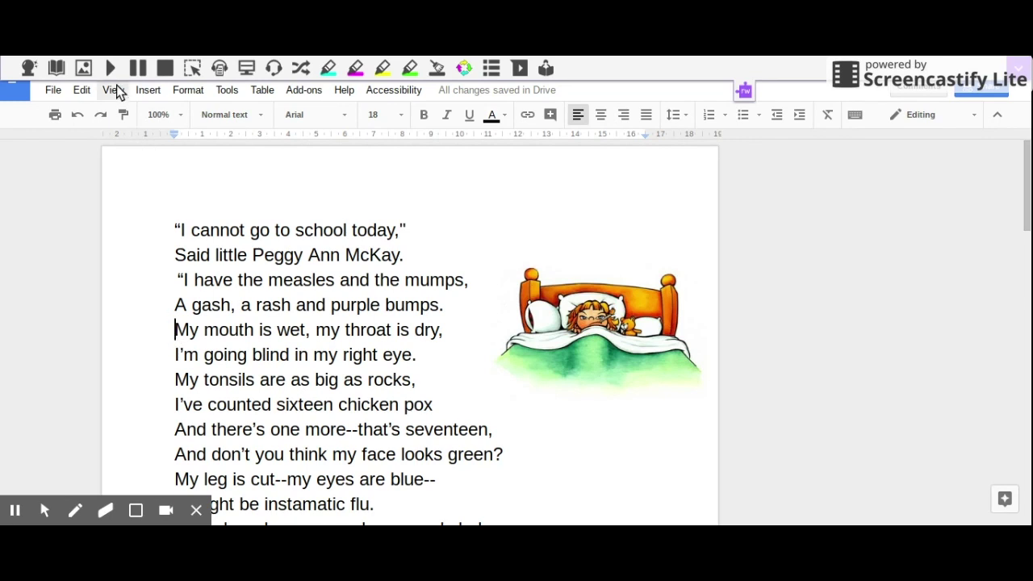
{"action": "left_click", "coordinate": [112, 69]}
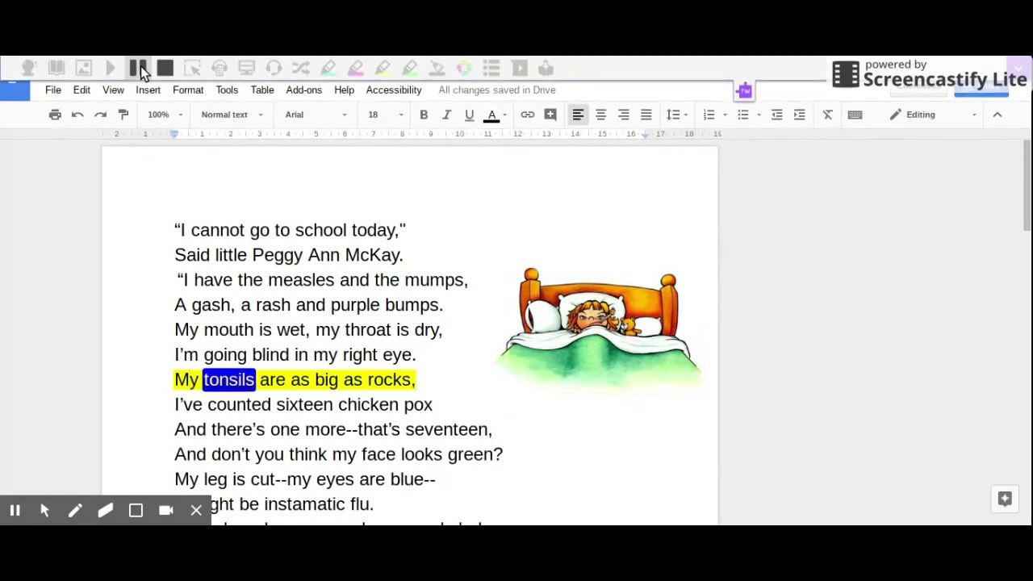
{"action": "left_click", "coordinate": [167, 68]}
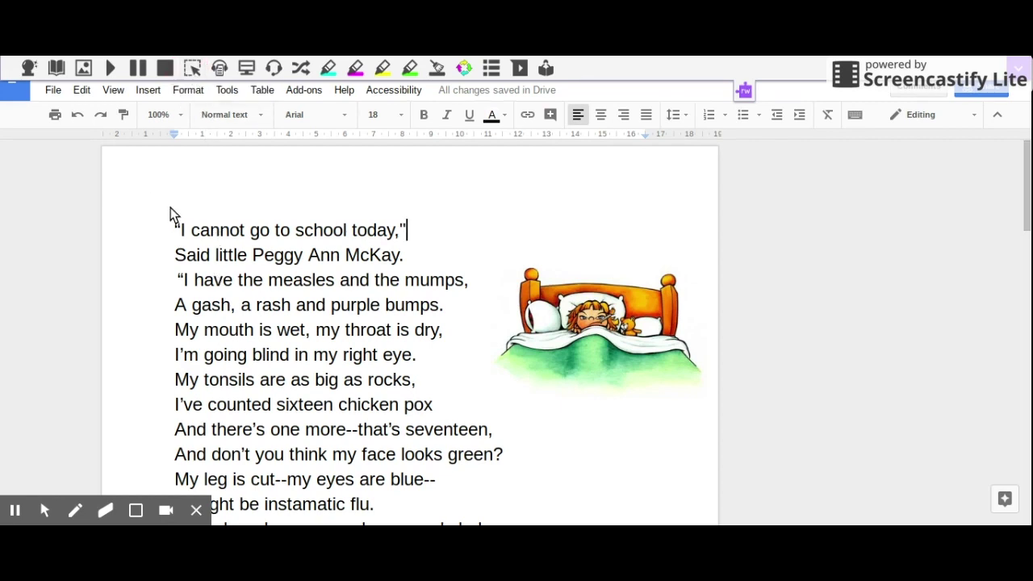
Capture the poem's first four lines with a screenshot selection to have them read aloud, and dismiss the selection
{"action": "left_click_drag", "start_coordinate": [168, 208], "coordinate": [481, 329]}
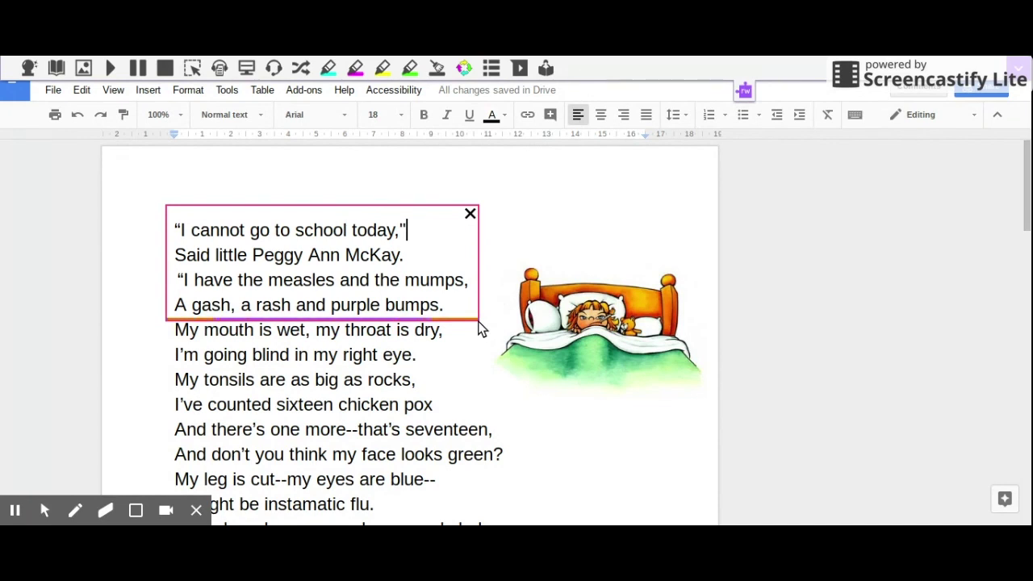
{"action": "left_click", "coordinate": [480, 328]}
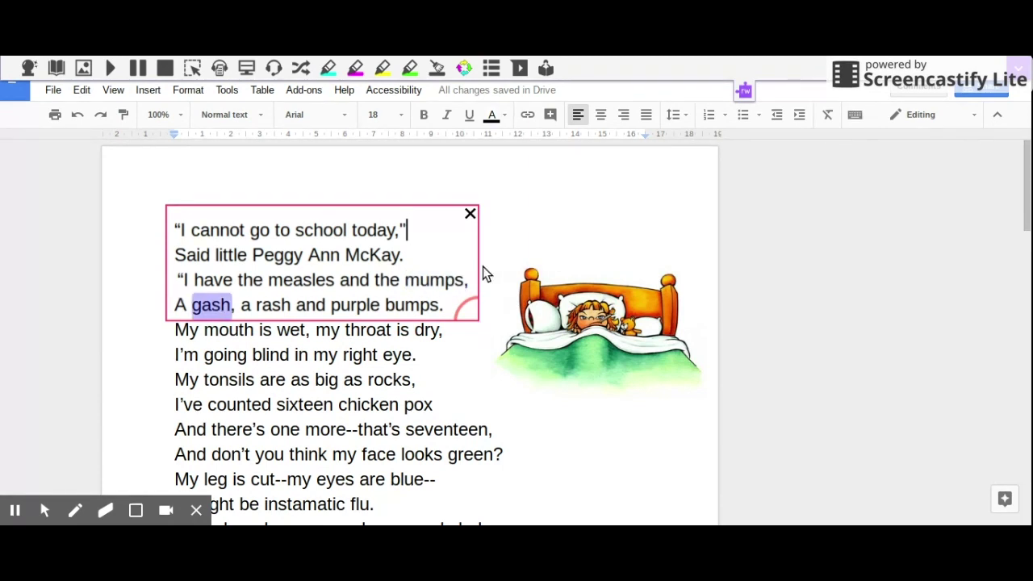
{"action": "left_click", "coordinate": [470, 215]}
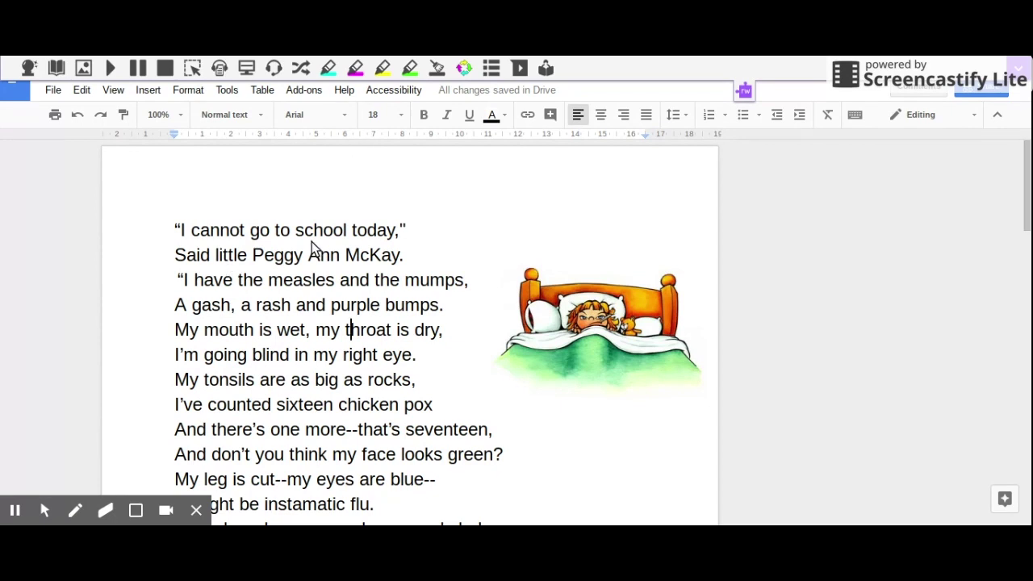
Select the whole document and convert its text to an audio file with Audio Maker
{"action": "key", "text": "ctrl+a"}
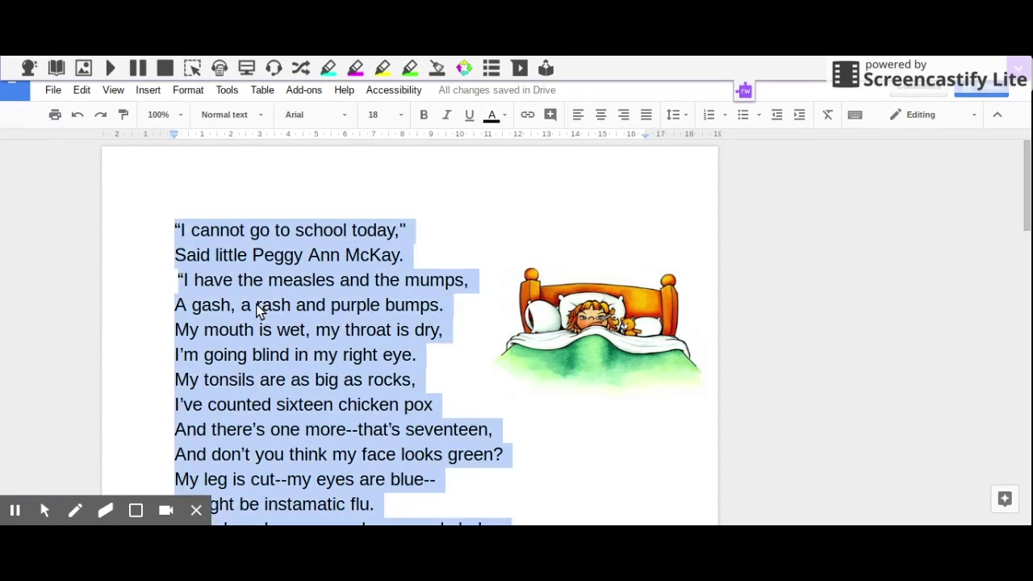
{"action": "left_click", "coordinate": [220, 71]}
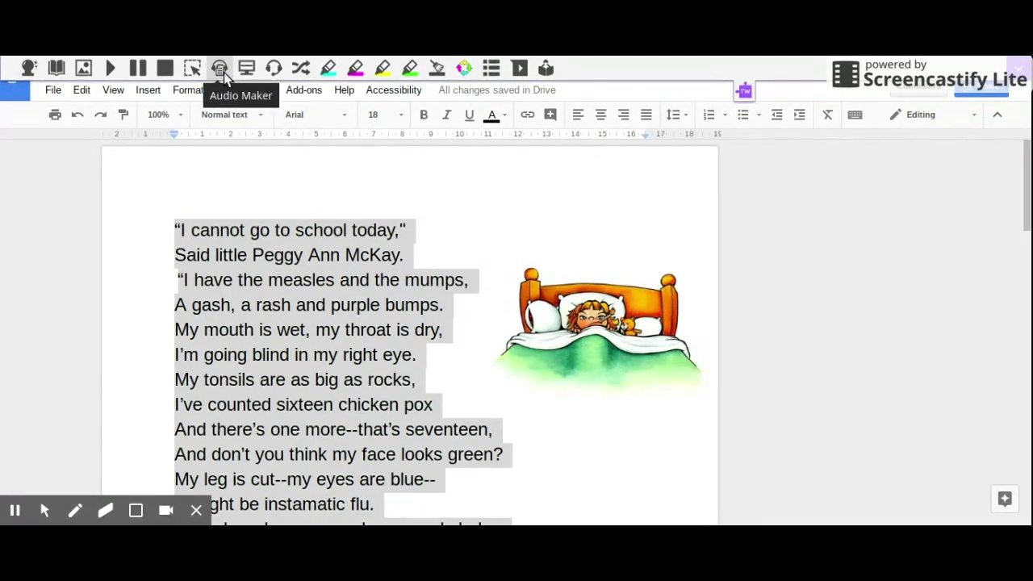
{"action": "left_click", "coordinate": [221, 69]}
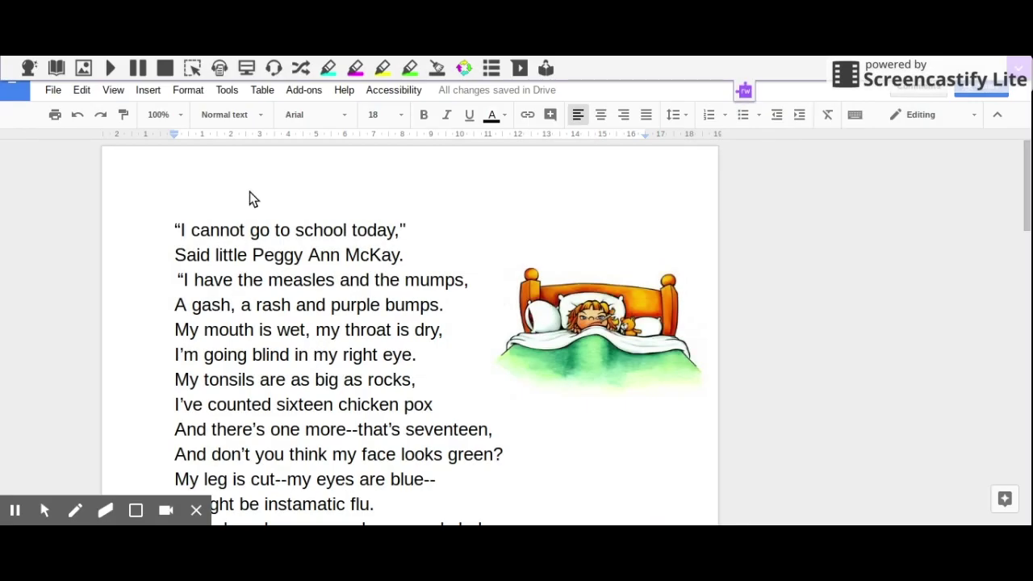
Try the screen mask over the poem and switch it off again
{"action": "left_click", "coordinate": [247, 68]}
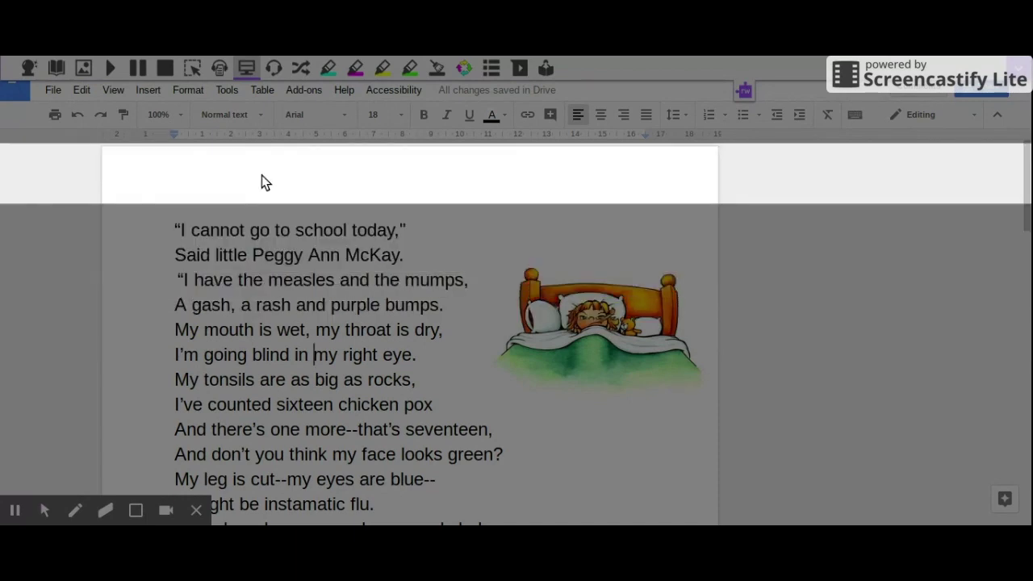
{"action": "left_click", "coordinate": [246, 69]}
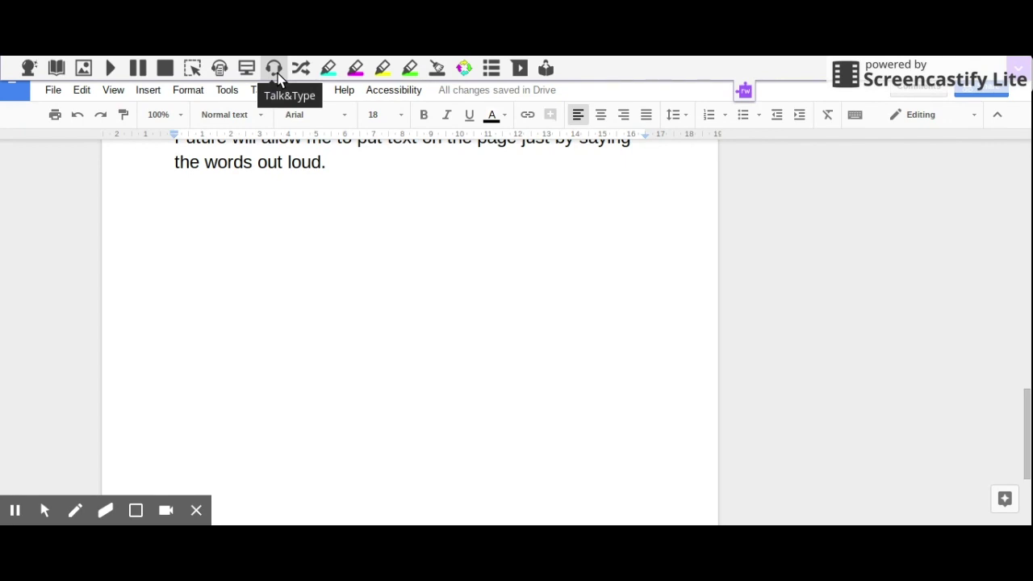
Dictate "This is a great tool! I hope everyone enjoys my video!" and a first-name sign-off below the poem with Talk&Type, and stop dictating
{"action": "left_click", "coordinate": [275, 70]}
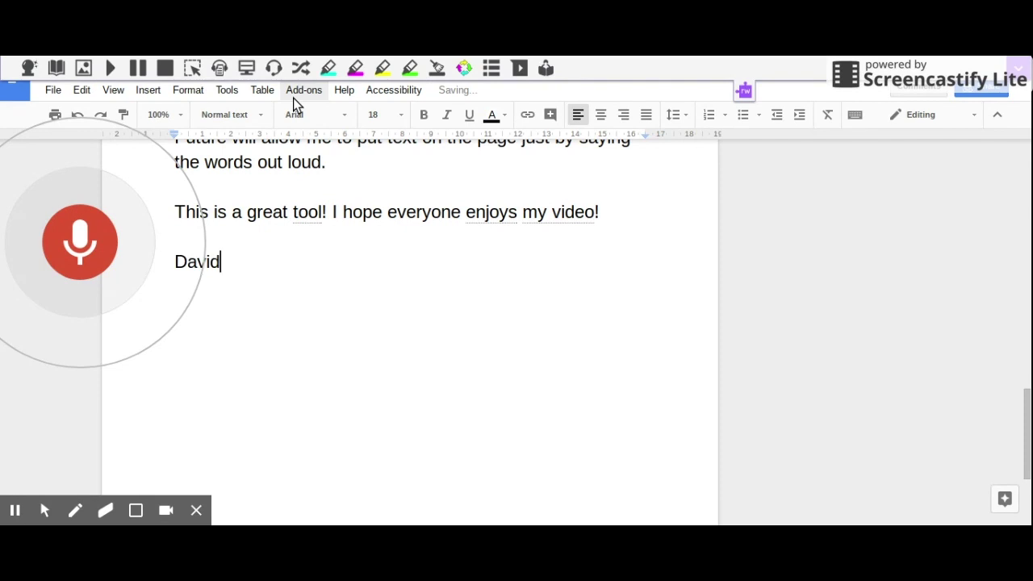
{"action": "left_click", "coordinate": [87, 235]}
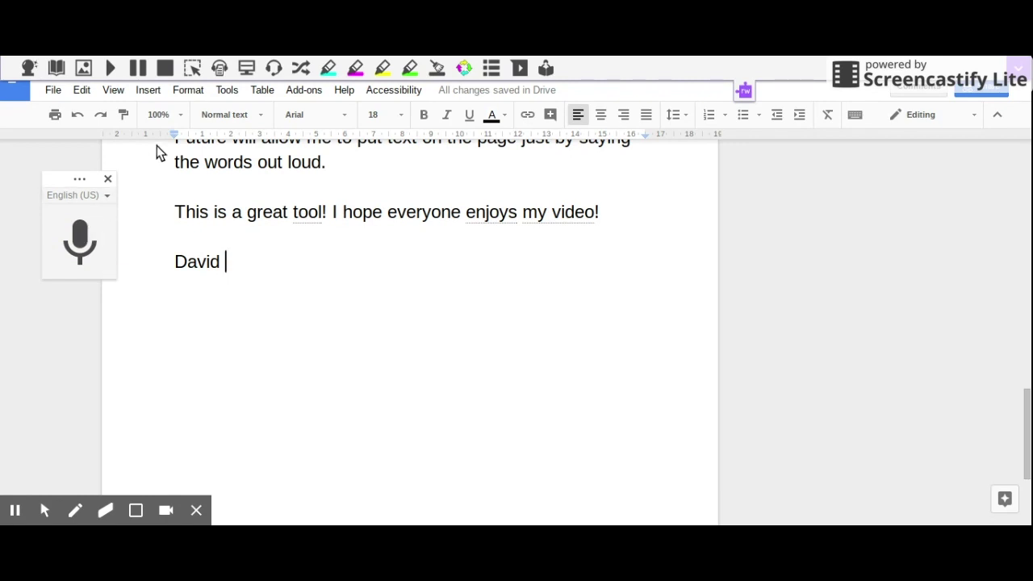
Look through the languages available for voice typing, keep English (US) and close the voice typing control
{"action": "left_click", "coordinate": [227, 94]}
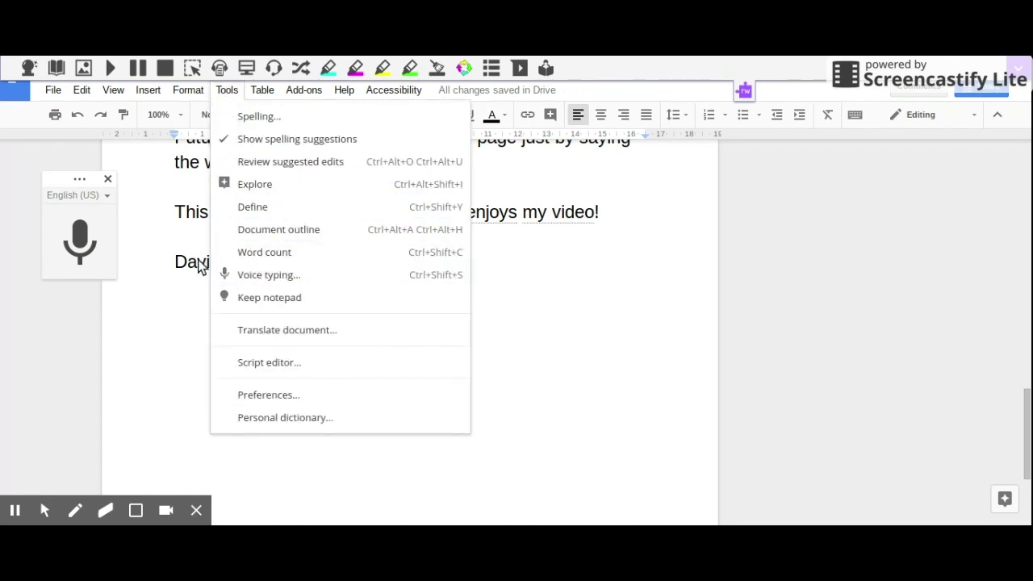
{"action": "left_click", "coordinate": [109, 198]}
{"action": "left_click", "coordinate": [108, 196]}
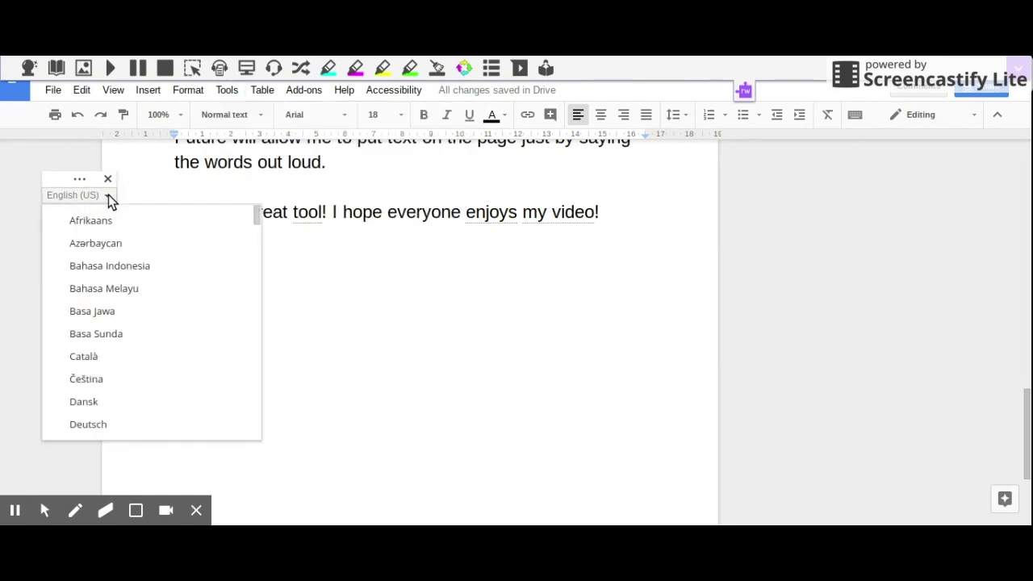
{"action": "scroll", "coordinate": [105, 306], "scroll_direction": "down", "scroll_amount": 3}
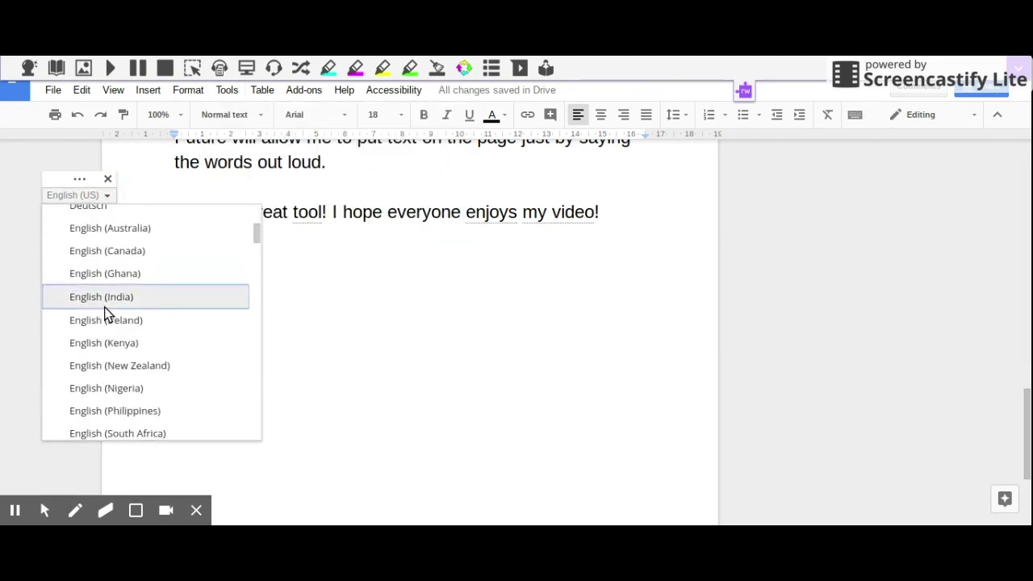
{"action": "scroll", "coordinate": [104, 312], "scroll_direction": "up", "scroll_amount": 3}
{"action": "left_click", "coordinate": [432, 243]}
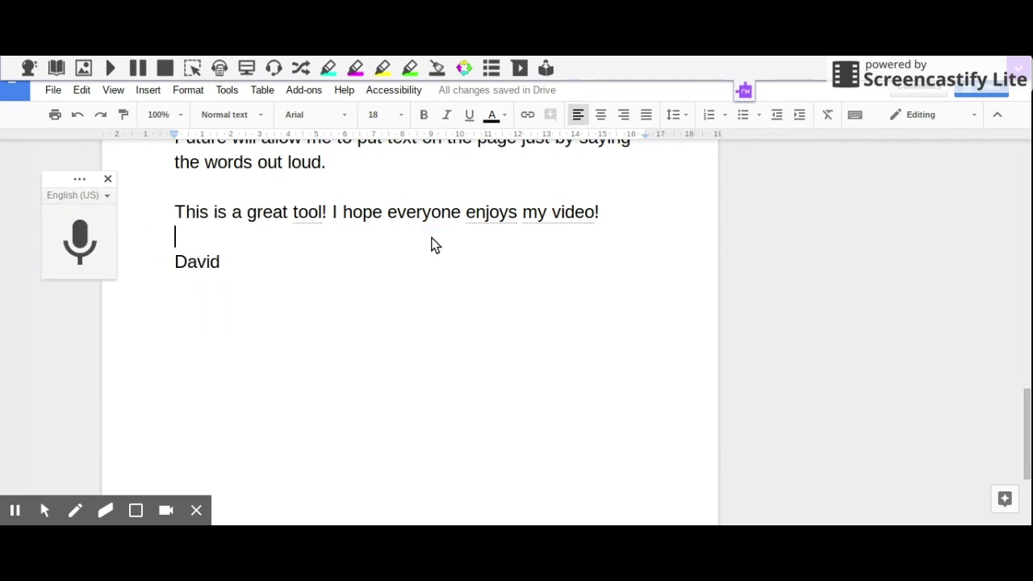
{"action": "left_click", "coordinate": [107, 180]}
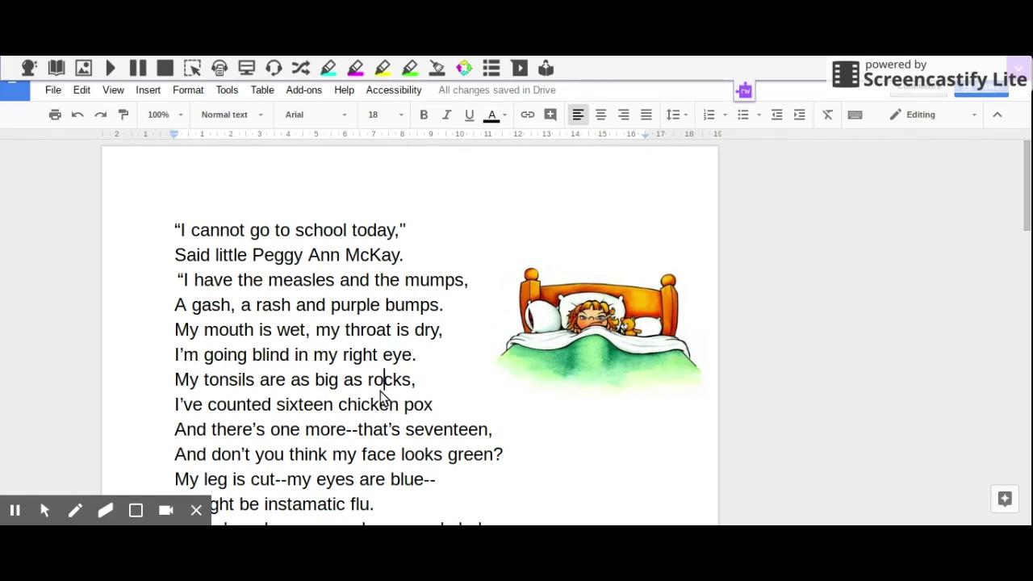
Translate the word "mouth" in the poem, play the audio of the word and its translation "bouche", and close the Translator
{"action": "double_click", "coordinate": [229, 332]}
{"action": "left_click", "coordinate": [301, 69]}
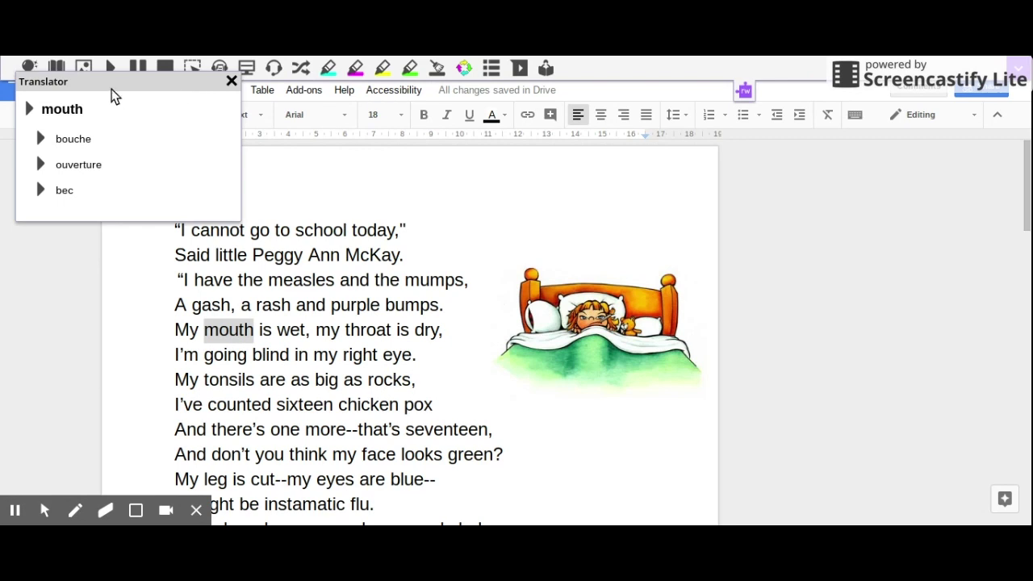
{"action": "left_click", "coordinate": [29, 110]}
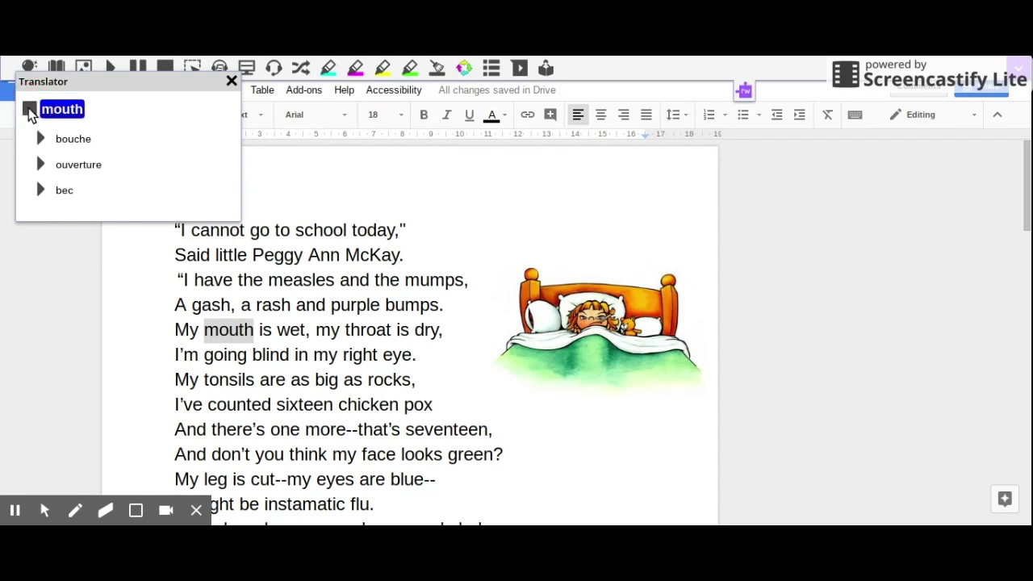
{"action": "left_click", "coordinate": [29, 111]}
{"action": "left_click", "coordinate": [40, 141]}
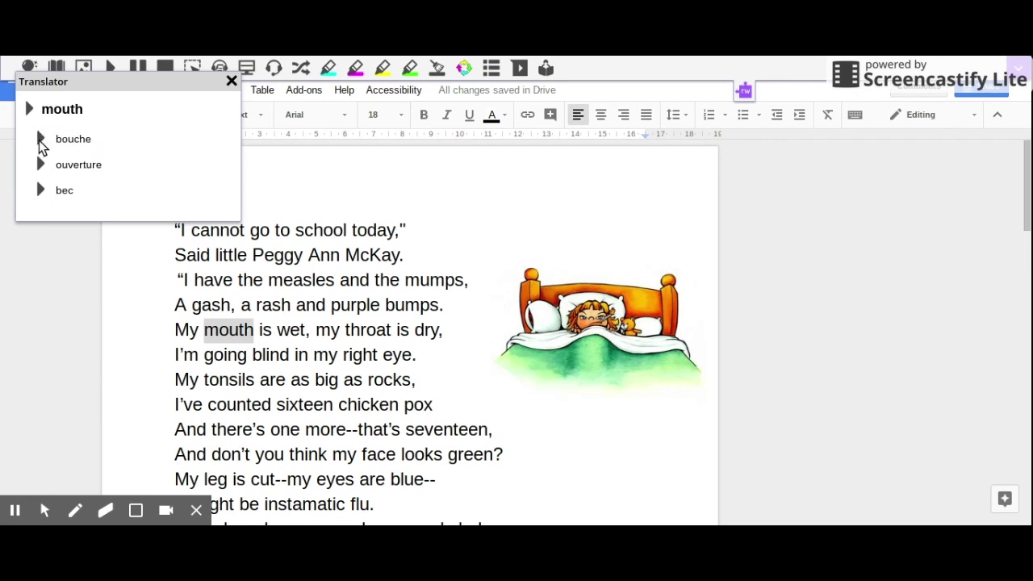
{"action": "left_click", "coordinate": [229, 81]}
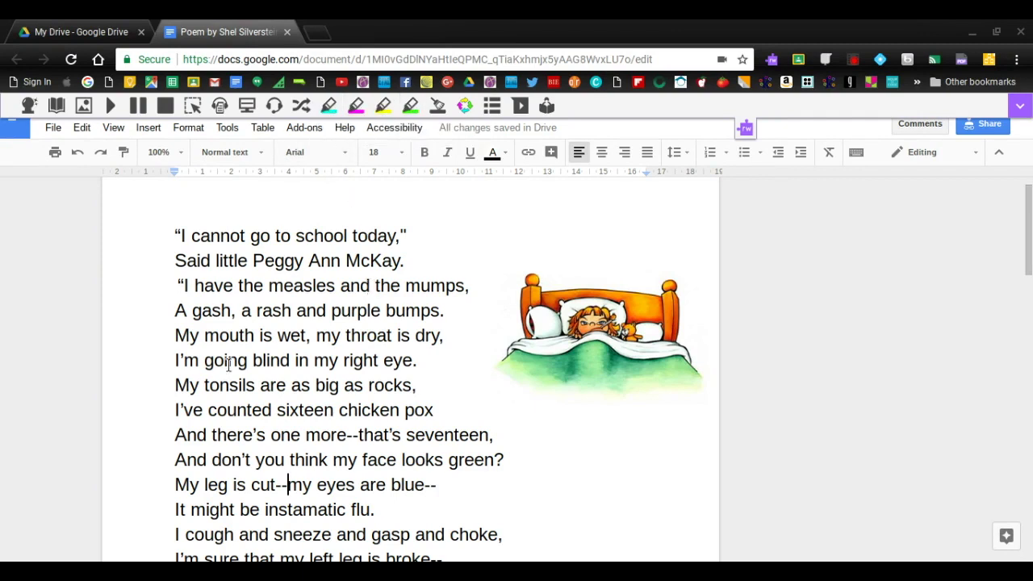
Highlight "mouth" in blue, "throat" in pink, "tonsils" in yellow and "rocks" in green in the poem
{"action": "double_click", "coordinate": [230, 335]}
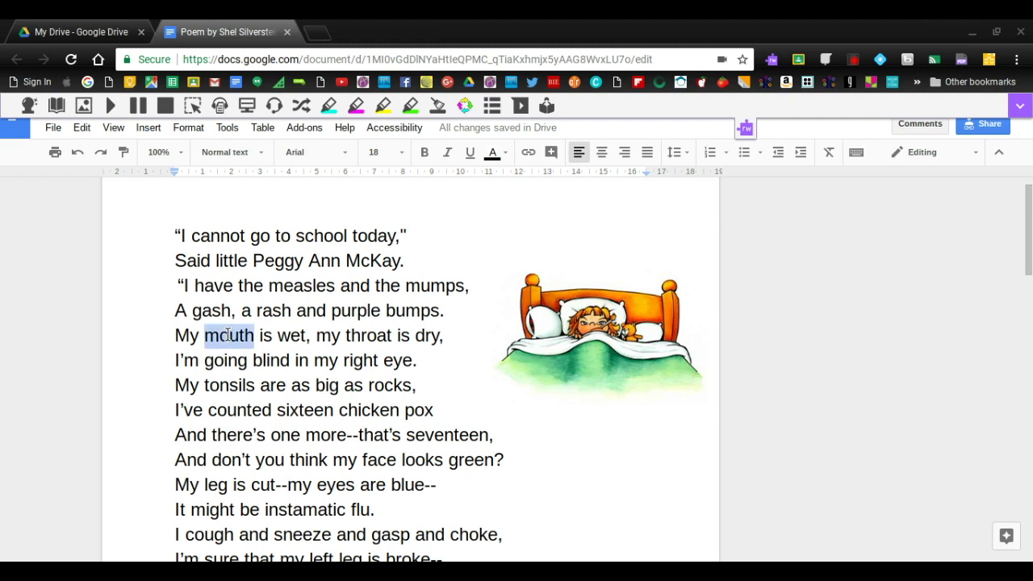
{"action": "left_click", "coordinate": [328, 107]}
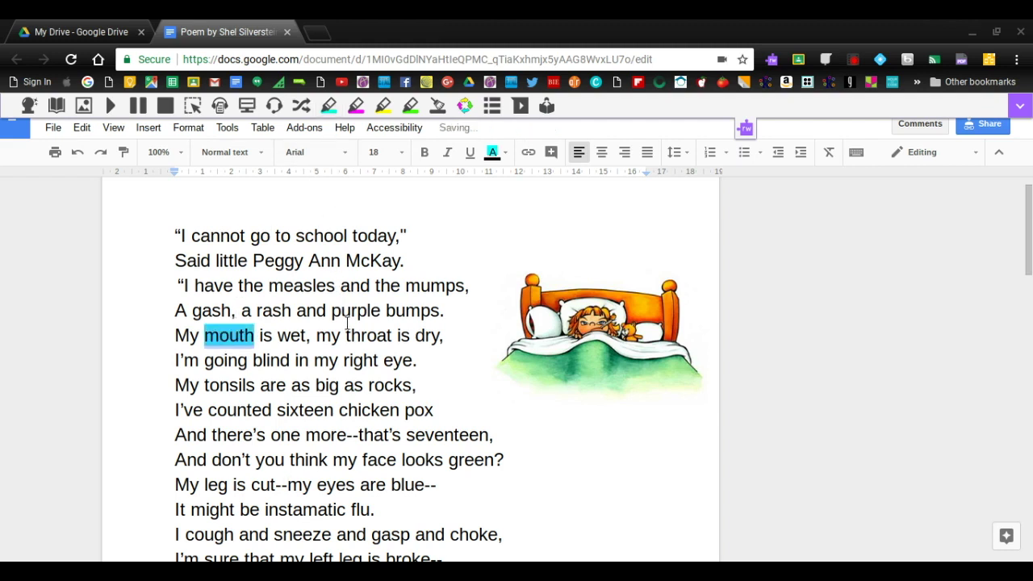
{"action": "double_click", "coordinate": [360, 339]}
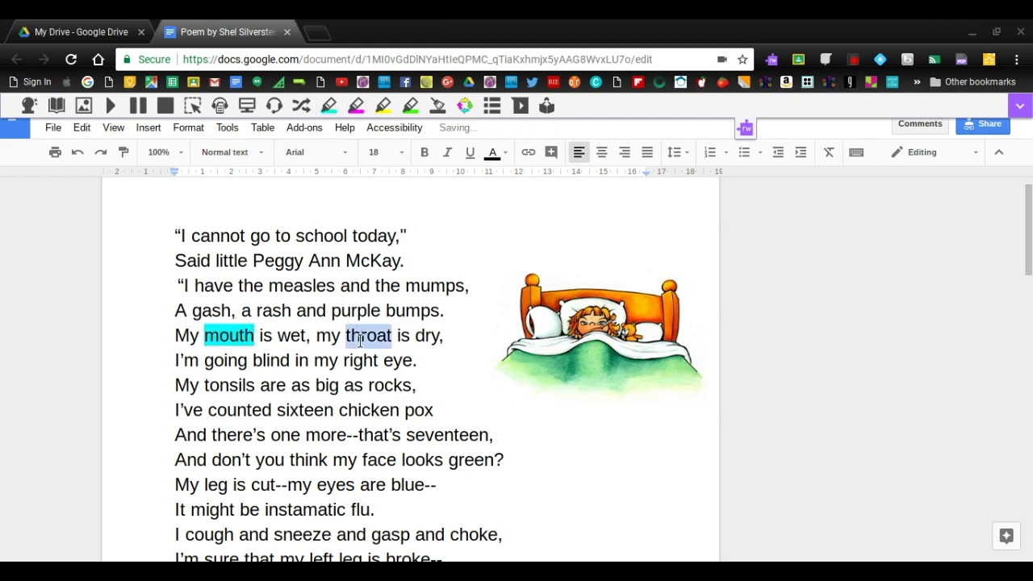
{"action": "left_click", "coordinate": [356, 107]}
{"action": "double_click", "coordinate": [243, 385]}
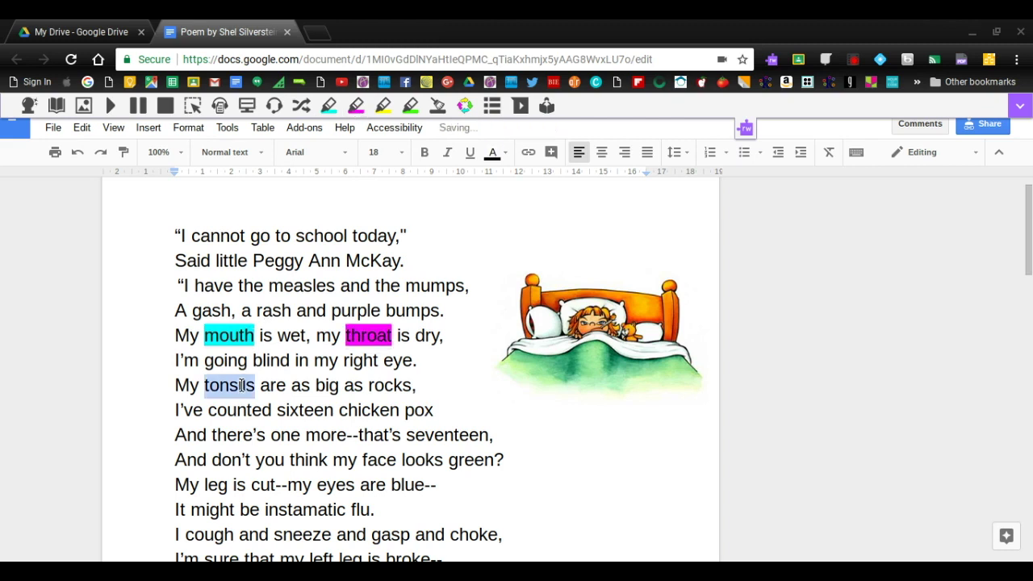
{"action": "left_click", "coordinate": [384, 107]}
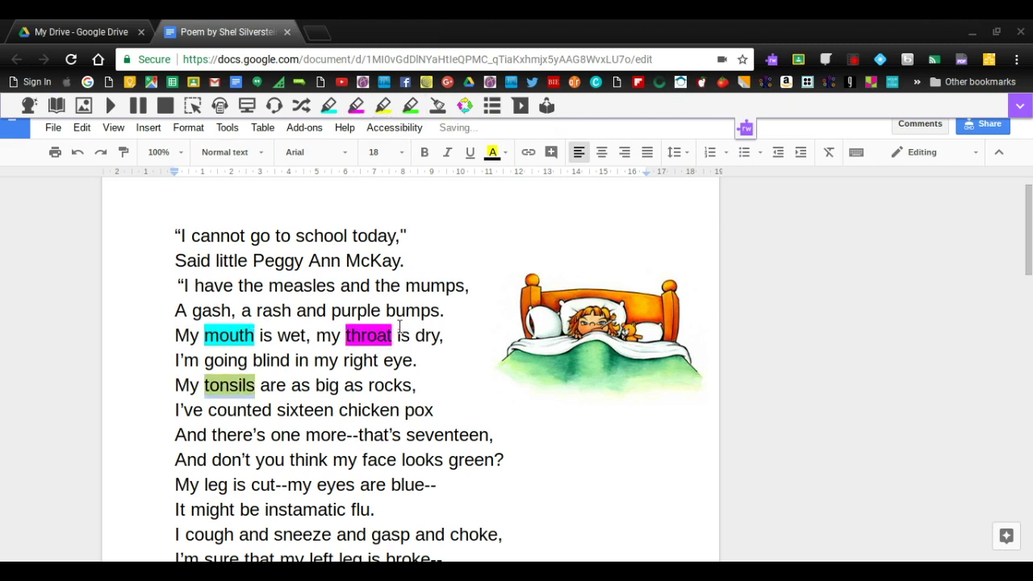
{"action": "left_click", "coordinate": [392, 386]}
{"action": "double_click", "coordinate": [392, 386]}
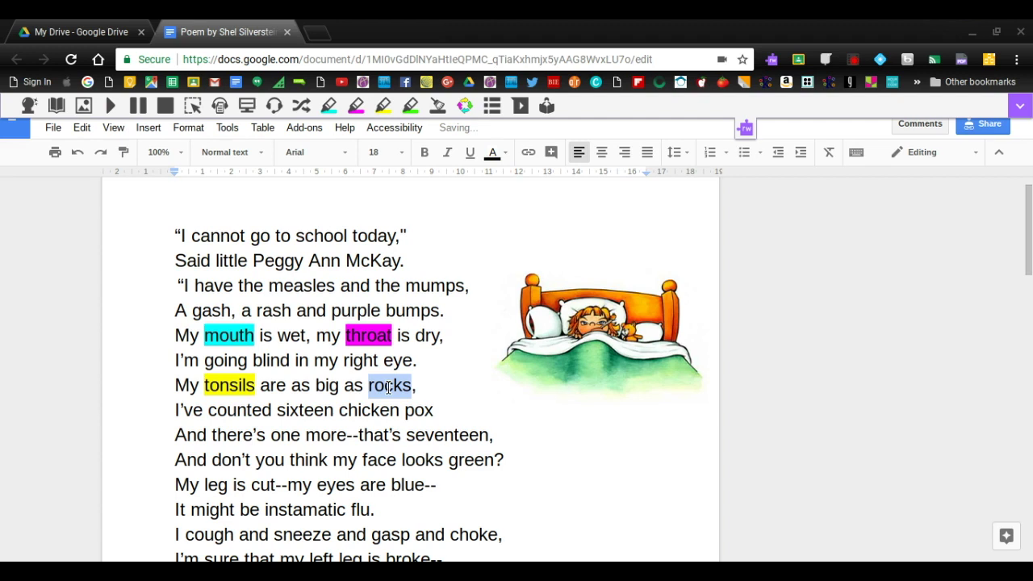
{"action": "left_click", "coordinate": [412, 106]}
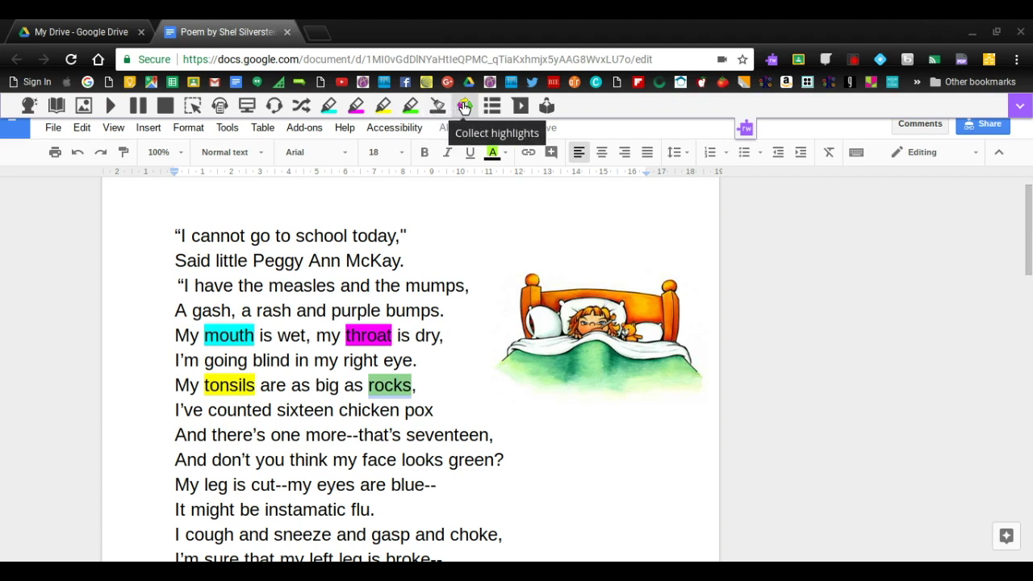
Collect the highlights of all four colors into a new document, sorted by position
{"action": "left_click", "coordinate": [464, 108]}
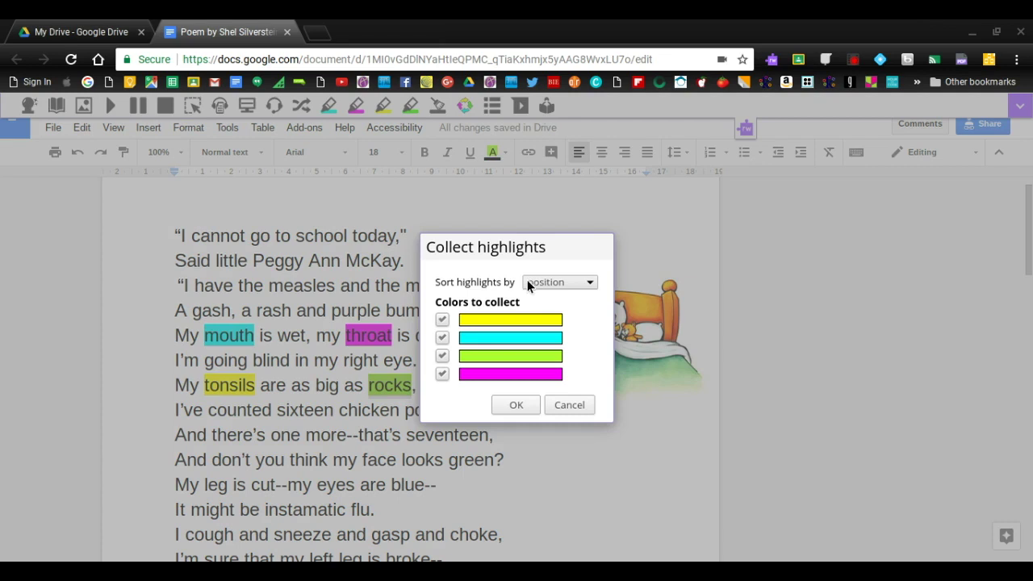
{"action": "left_click", "coordinate": [442, 375]}
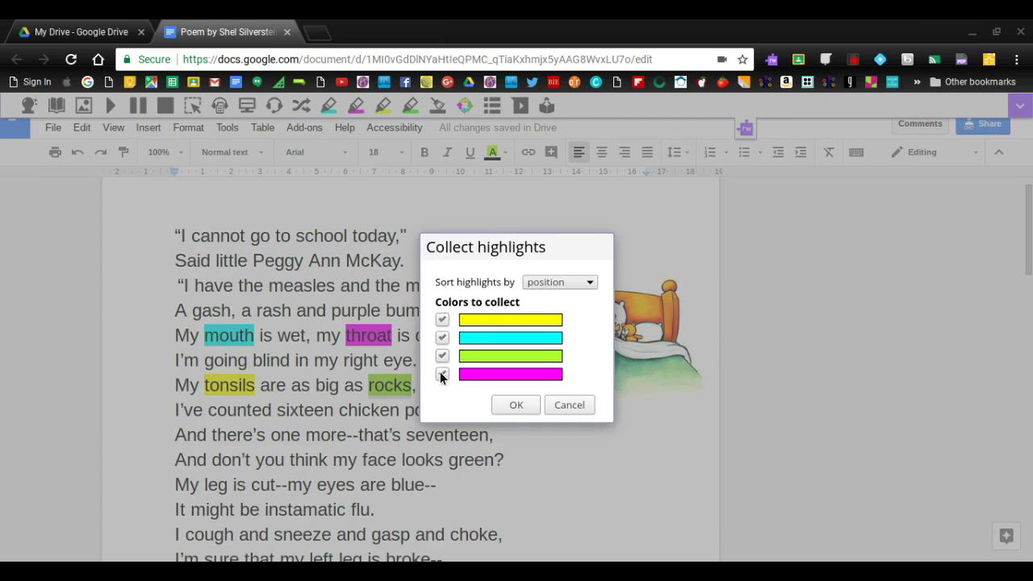
{"action": "left_click", "coordinate": [508, 403]}
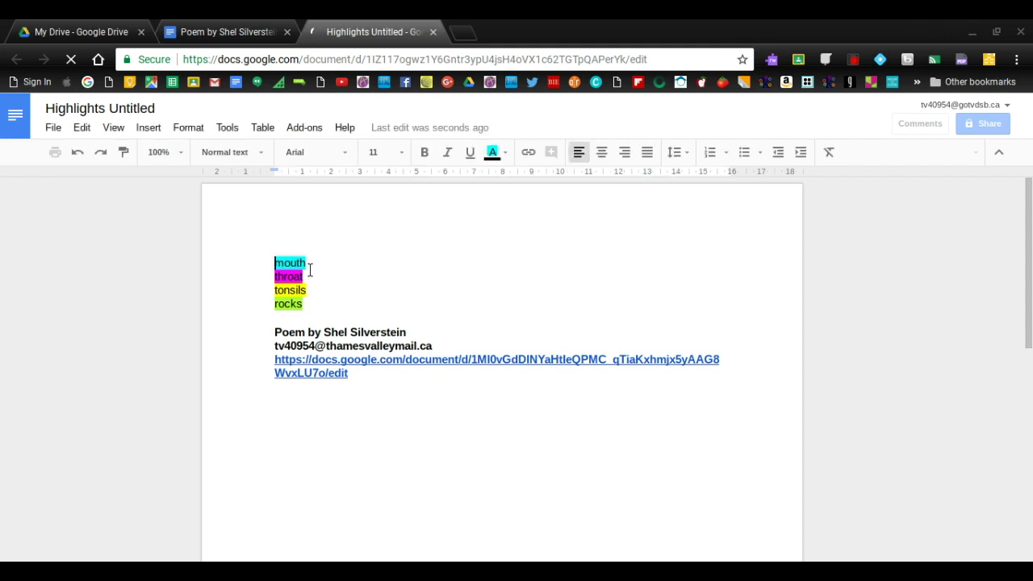
Return to the poem, create a vocabulary list from its highlighted words and look over the table's meanings, symbols and notes column
{"action": "left_click", "coordinate": [242, 30]}
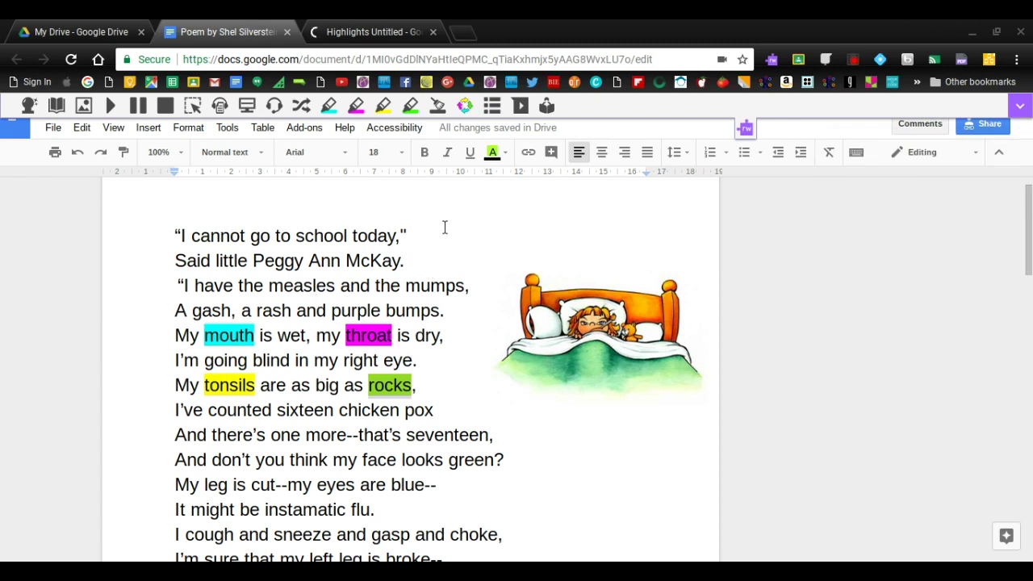
{"action": "left_click", "coordinate": [492, 107]}
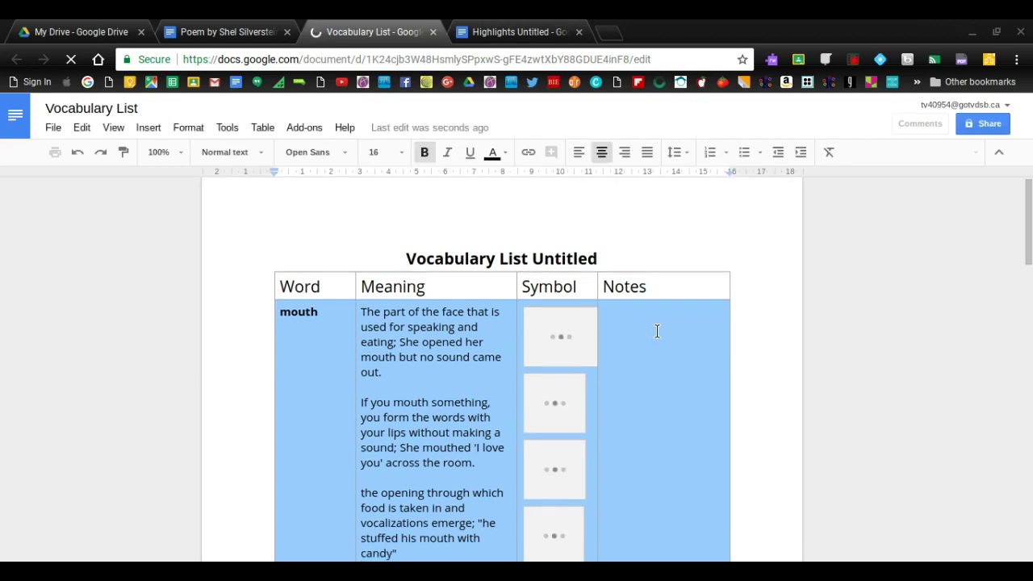
{"action": "scroll", "coordinate": [658, 331], "scroll_direction": "down", "scroll_amount": 2}
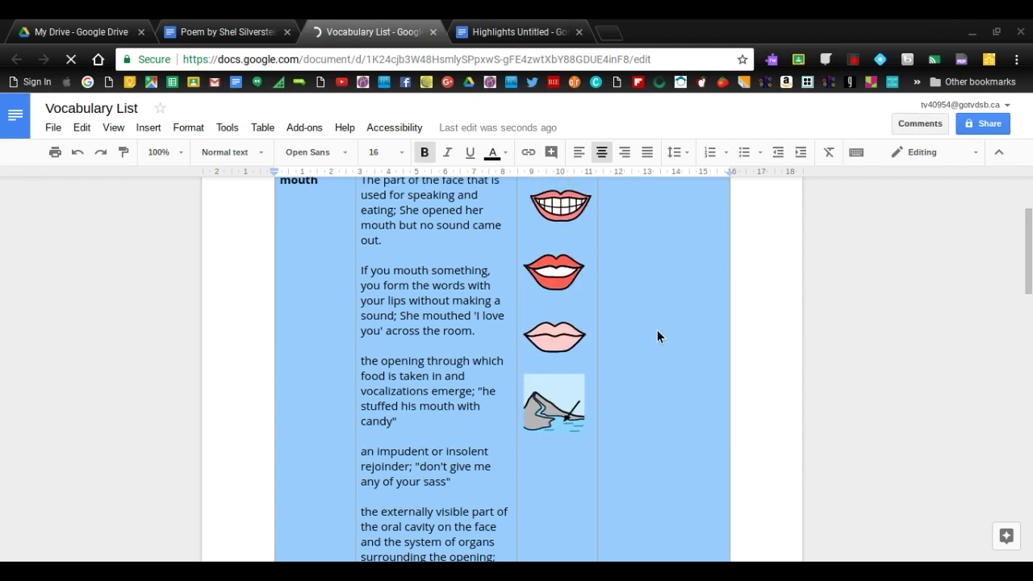
{"action": "scroll", "coordinate": [658, 337], "scroll_direction": "up", "scroll_amount": 2}
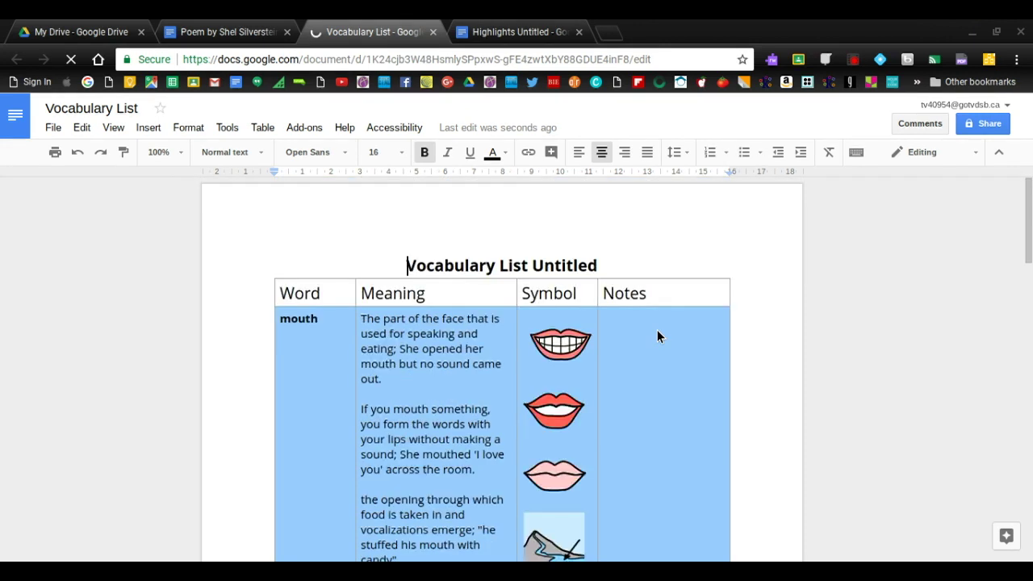
{"action": "left_click", "coordinate": [658, 337]}
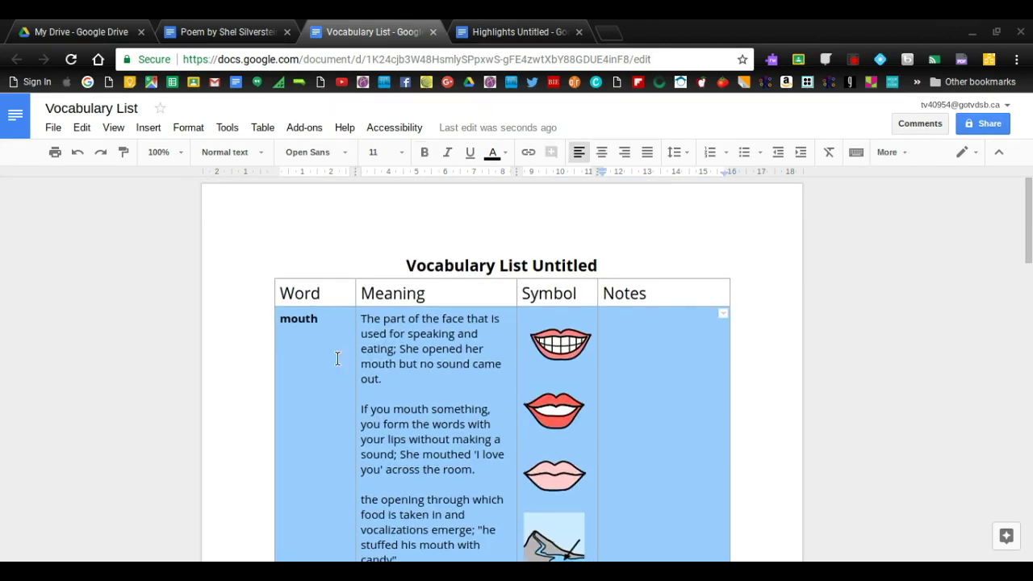
Return to the poem, select all of its text and clear the highlights
{"action": "left_click", "coordinate": [198, 32]}
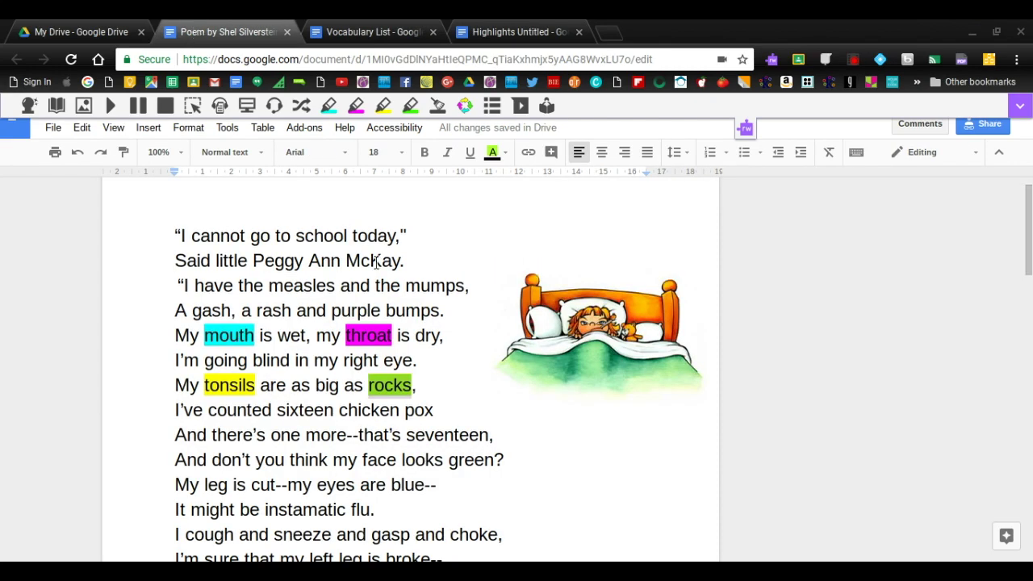
{"action": "key", "text": "ctrl+a"}
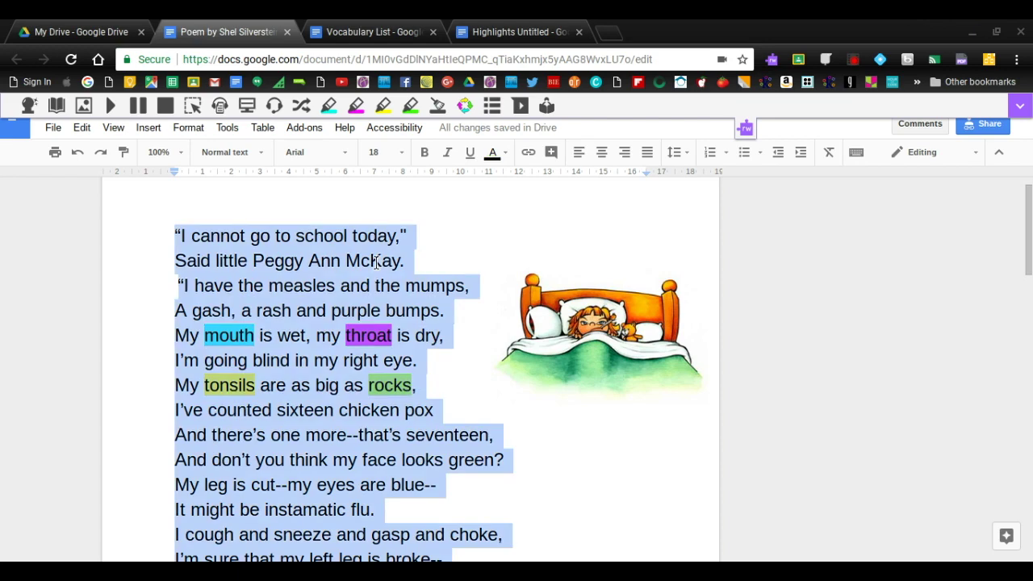
{"action": "left_click", "coordinate": [439, 107]}
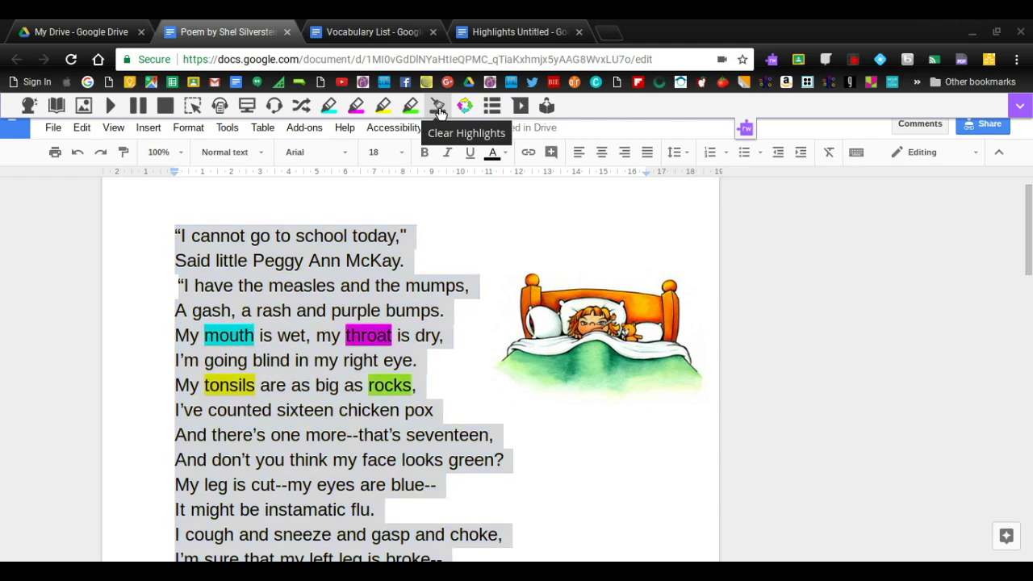
Place the cursor after "my throat is dry,", open the Voice Note recorder to view its controls and close it
{"action": "left_click", "coordinate": [400, 335]}
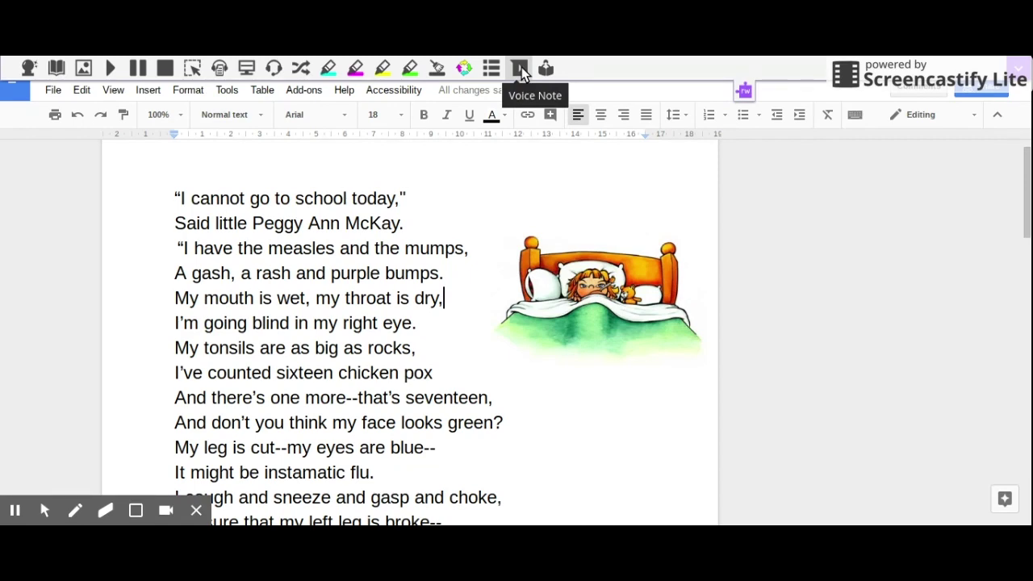
{"action": "left_click", "coordinate": [520, 69]}
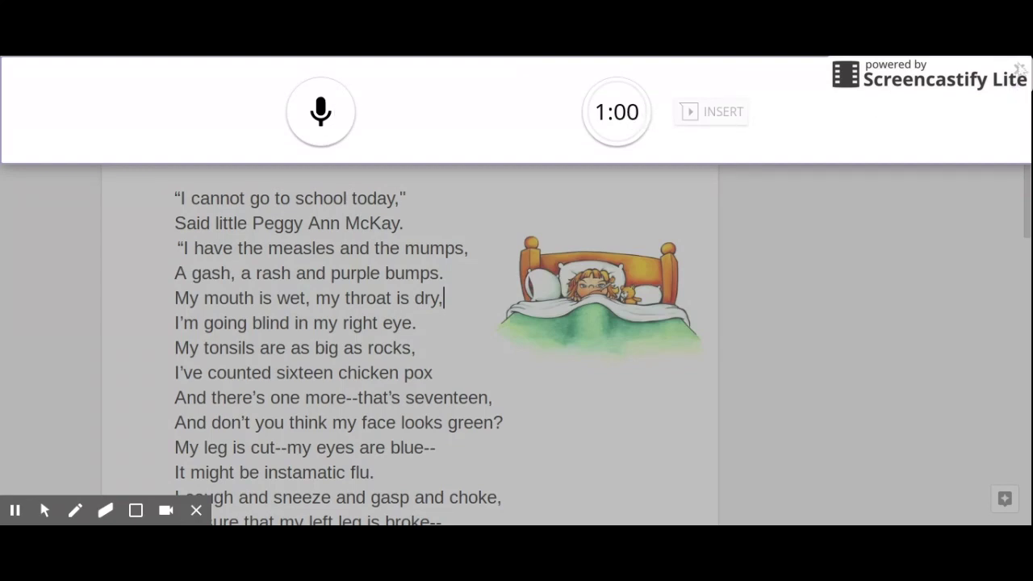
{"action": "left_click", "coordinate": [1019, 69]}
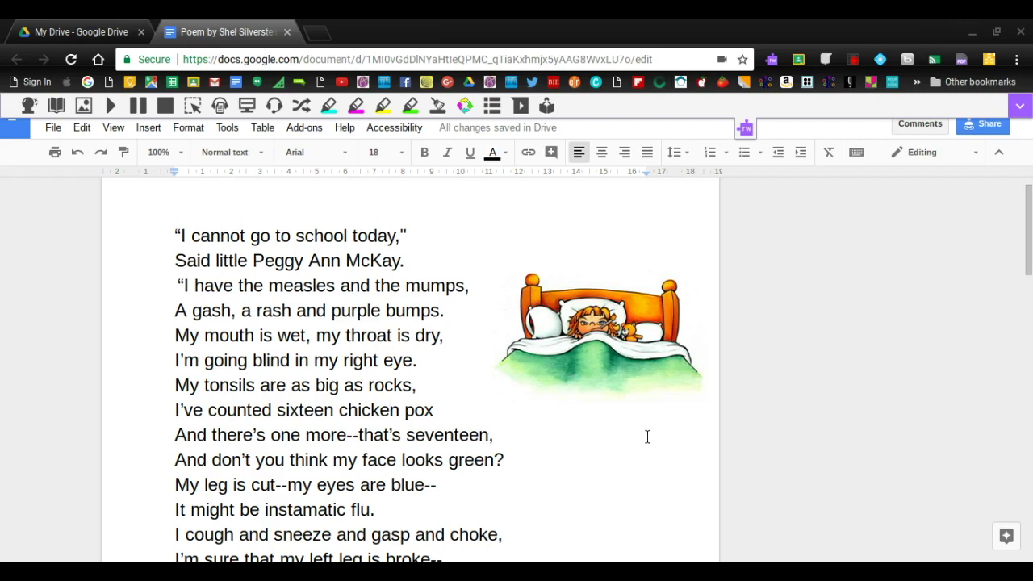
Open the whole poem in the Read Aloud practice page, record a short reading and stop the recording
{"action": "key", "text": "ctrl+a"}
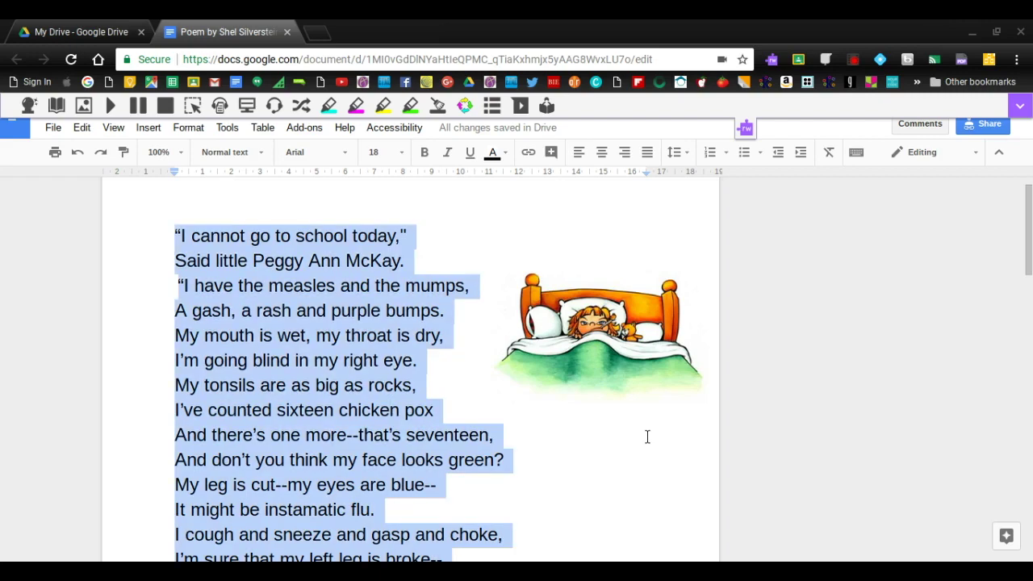
{"action": "left_click", "coordinate": [548, 109]}
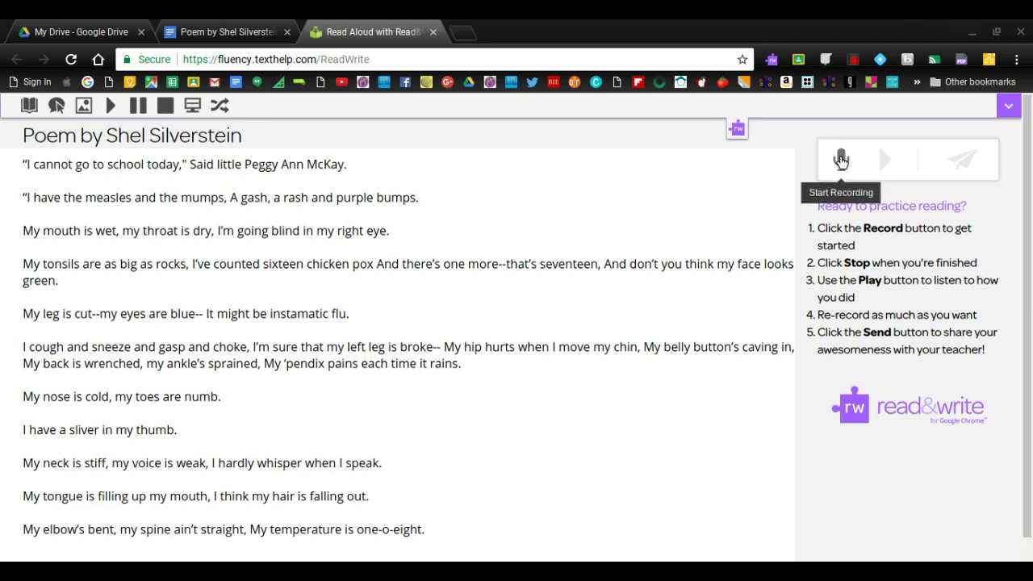
{"action": "left_click", "coordinate": [841, 161]}
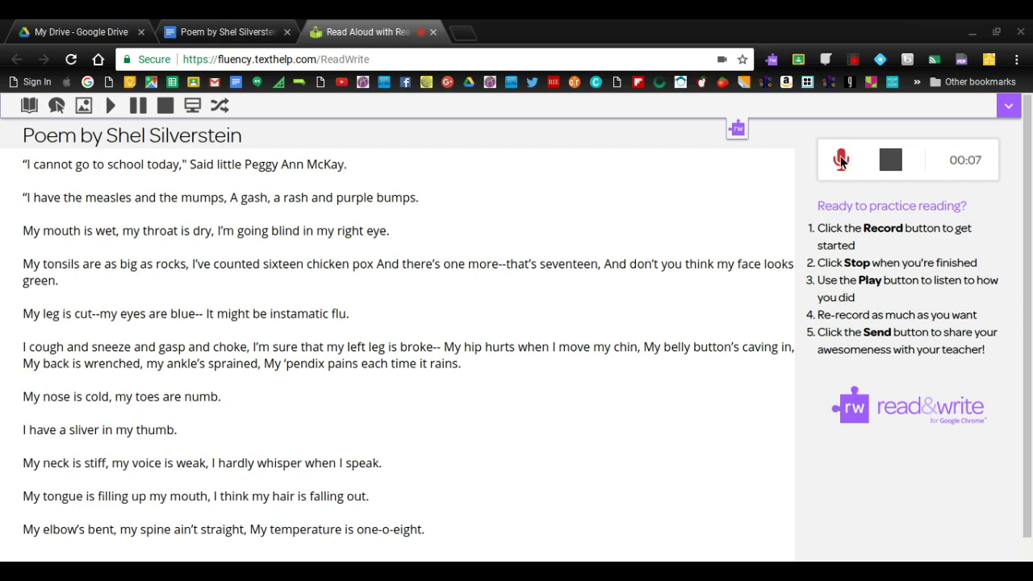
{"action": "left_click", "coordinate": [894, 171]}
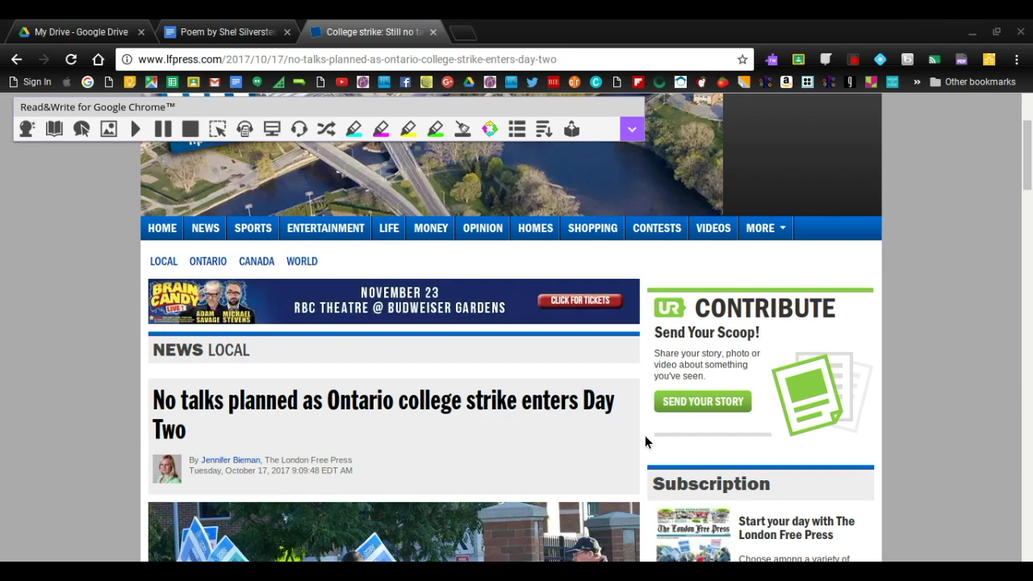
Open the college strike news article in Simplify and move the Read&Write toolbar clear of the Simplify controls
{"action": "left_click", "coordinate": [773, 61]}
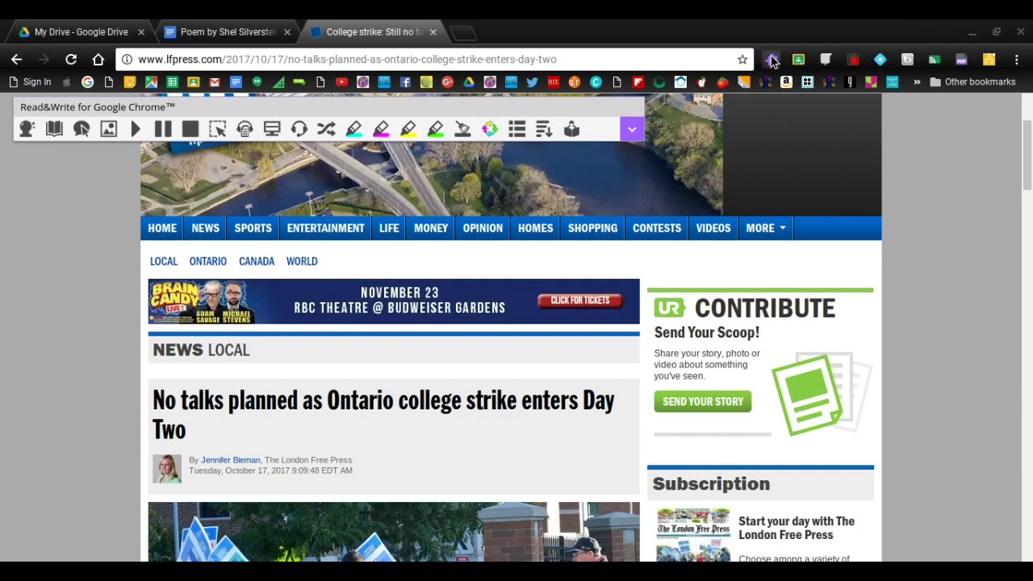
{"action": "left_click", "coordinate": [544, 134]}
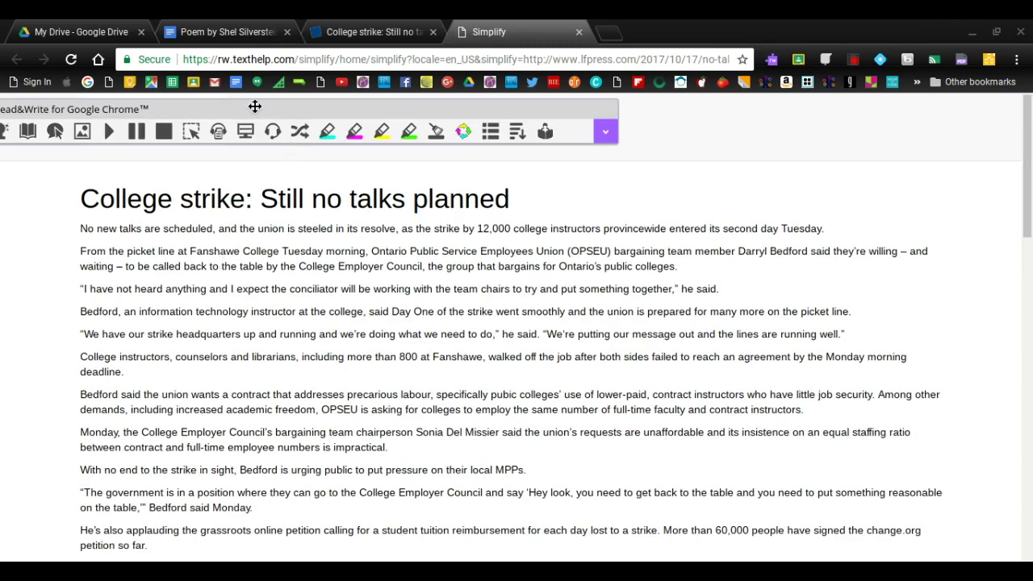
{"action": "left_click_drag", "start_coordinate": [255, 106], "coordinate": [542, 171]}
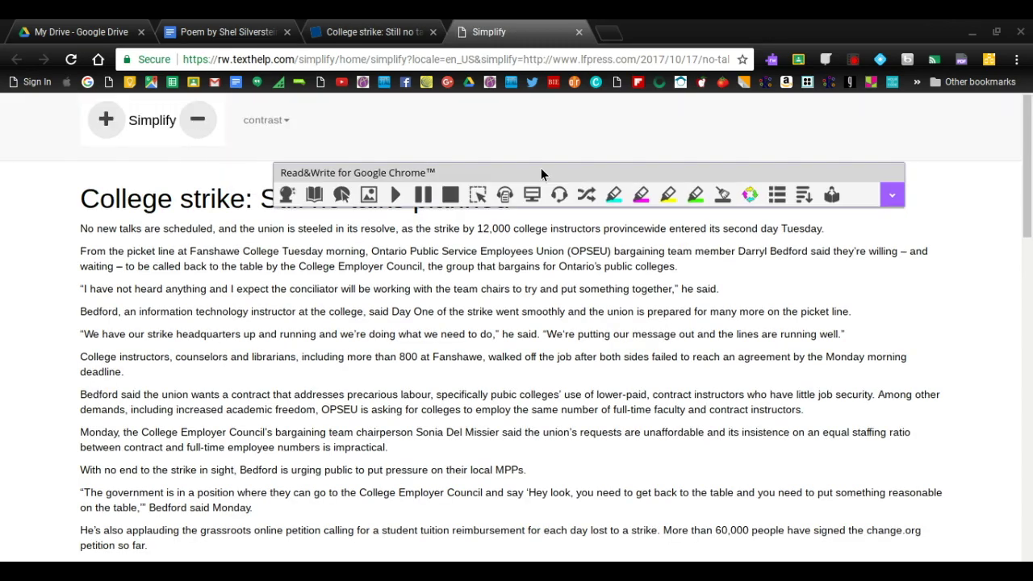
Reduce the amount of text in the simplified article several times and expand it again by one level
{"action": "left_click", "coordinate": [207, 130]}
{"action": "left_click", "coordinate": [207, 130]}
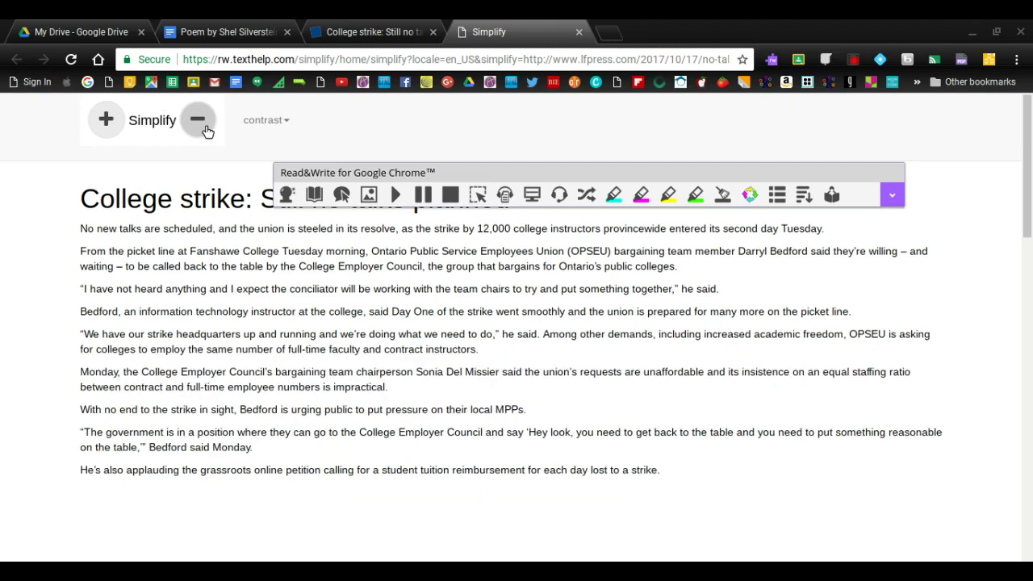
{"action": "left_click", "coordinate": [196, 120]}
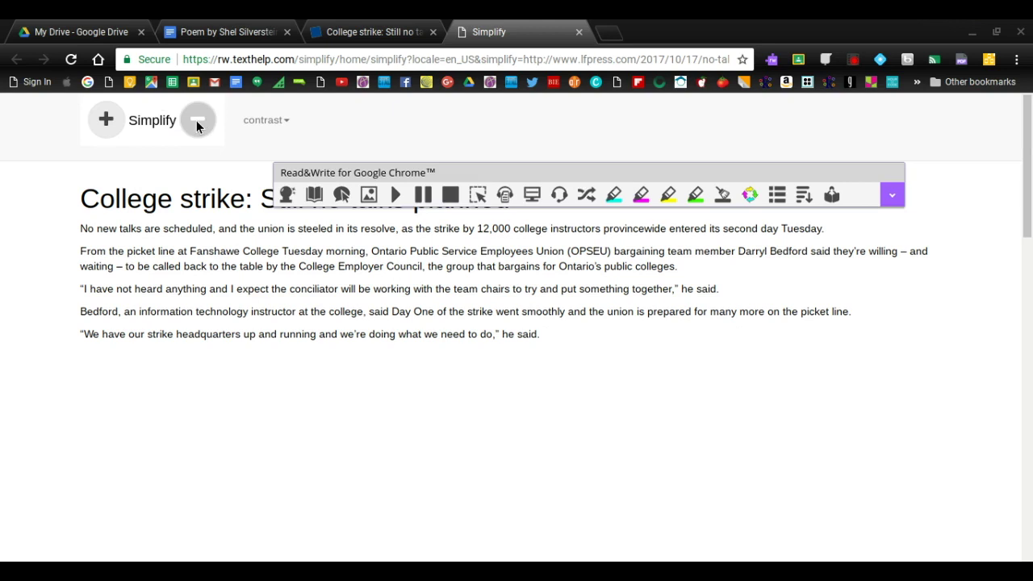
{"action": "left_click", "coordinate": [112, 127]}
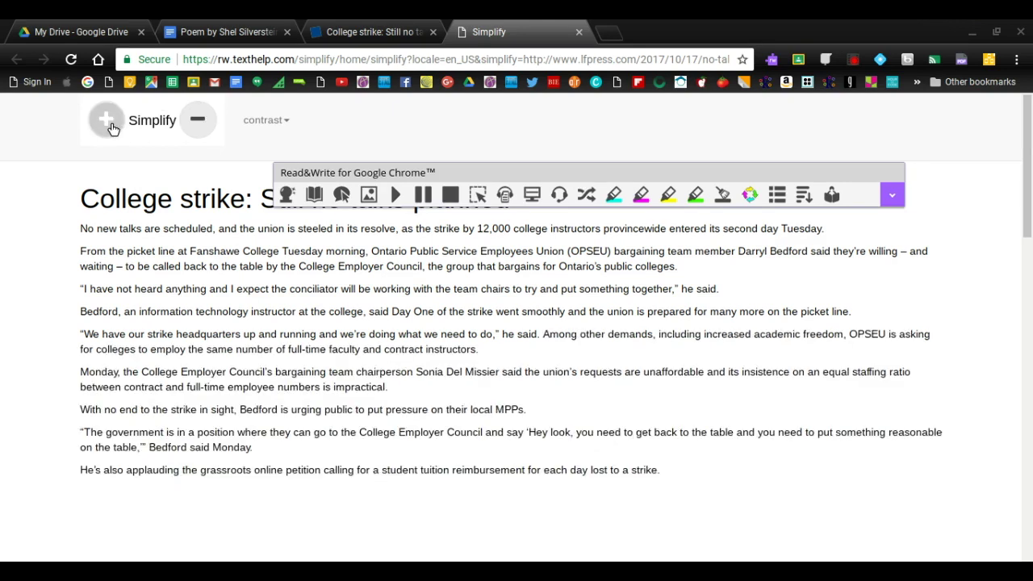
Try the White on Black contrast on the simplified article and change it to Blue on Yellow
{"action": "left_click", "coordinate": [271, 122]}
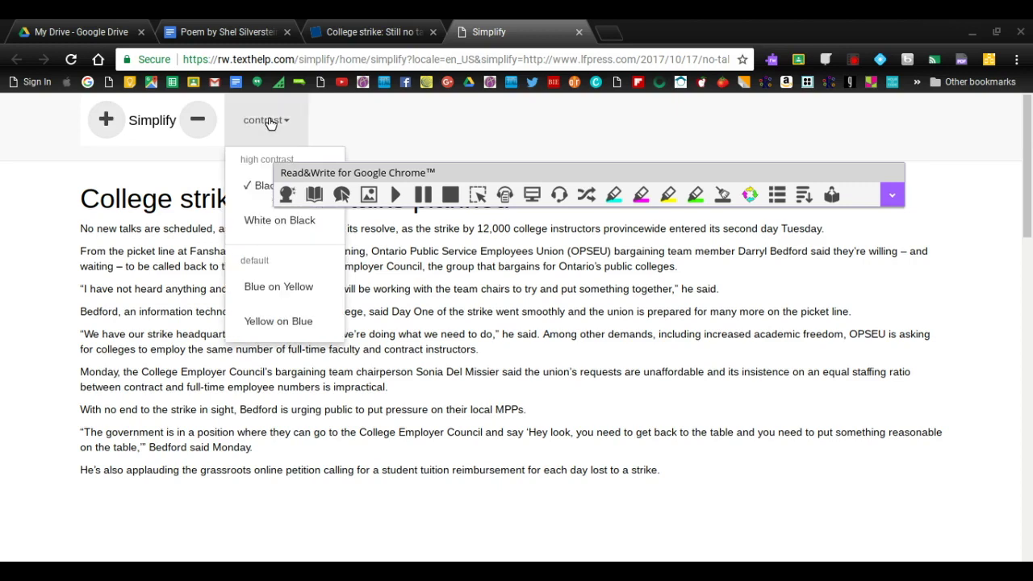
{"action": "left_click", "coordinate": [261, 232]}
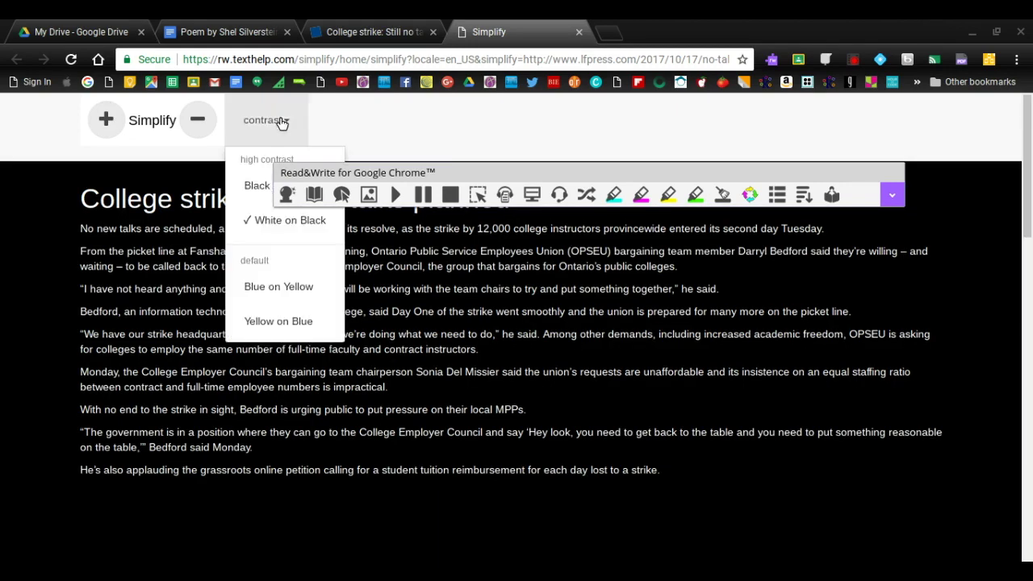
{"action": "left_click", "coordinate": [279, 284]}
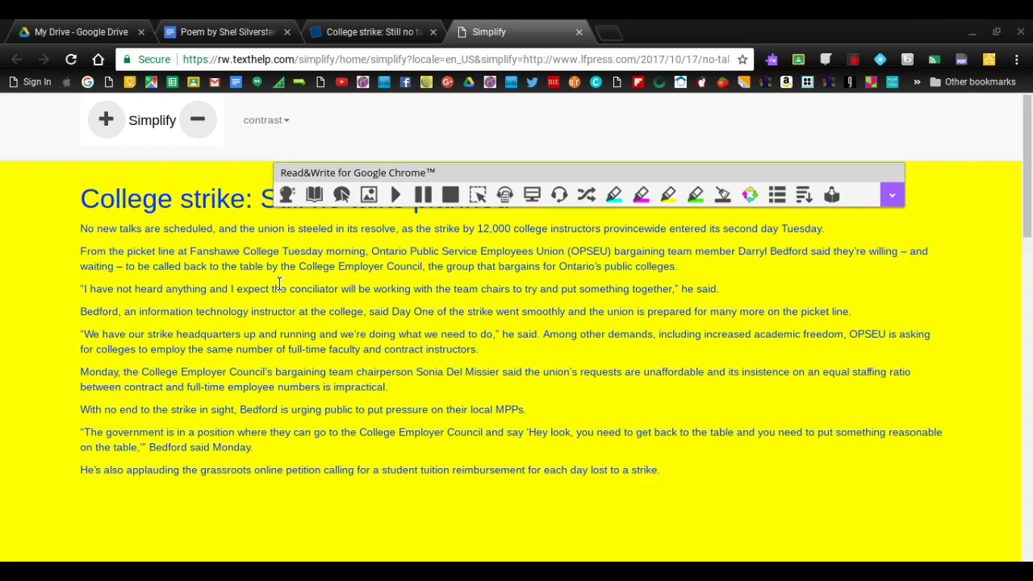